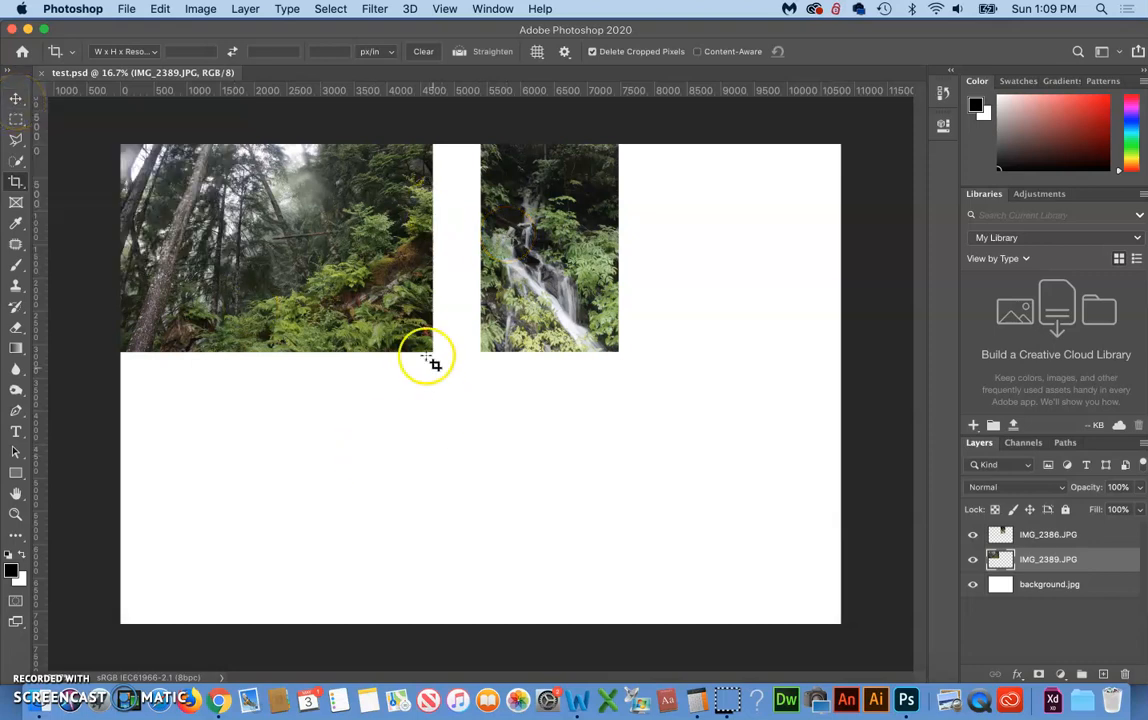
# Move the waterfall photo horizontally closer to the forest photo, leaving a narrow gap between them
pyautogui.click(15, 100)
pyautogui.moveTo(525, 205); pyautogui.dragTo(503, 215)
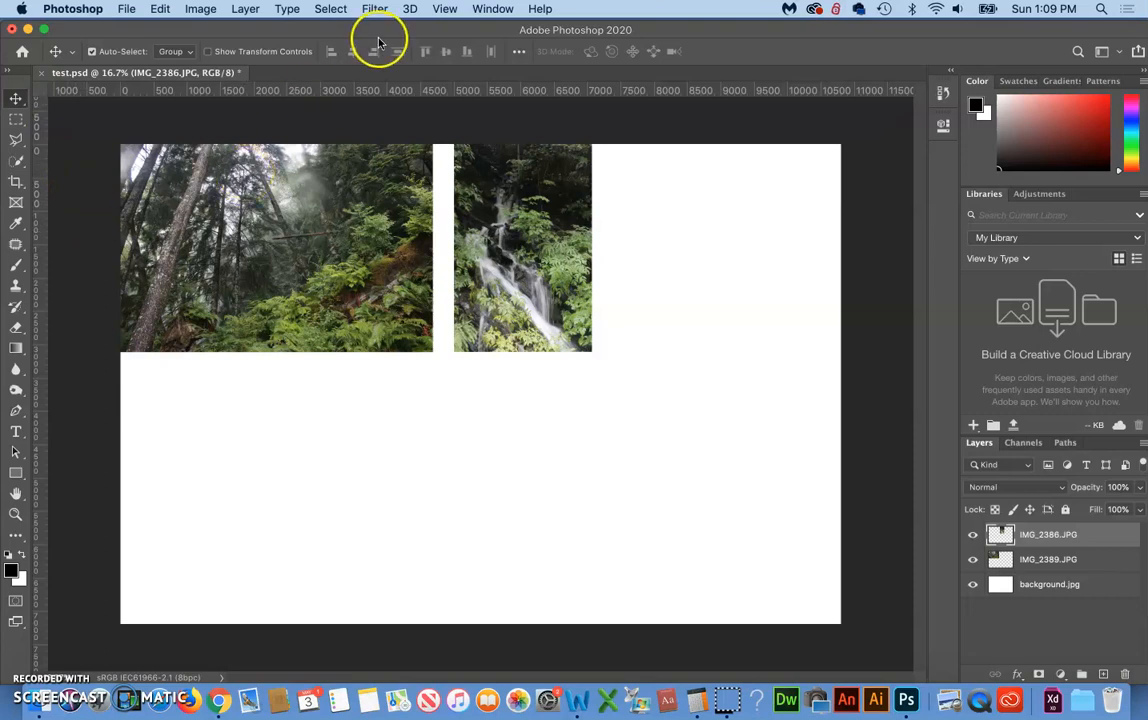
# Hide the rulers and show them again
pyautogui.click(442, 10)
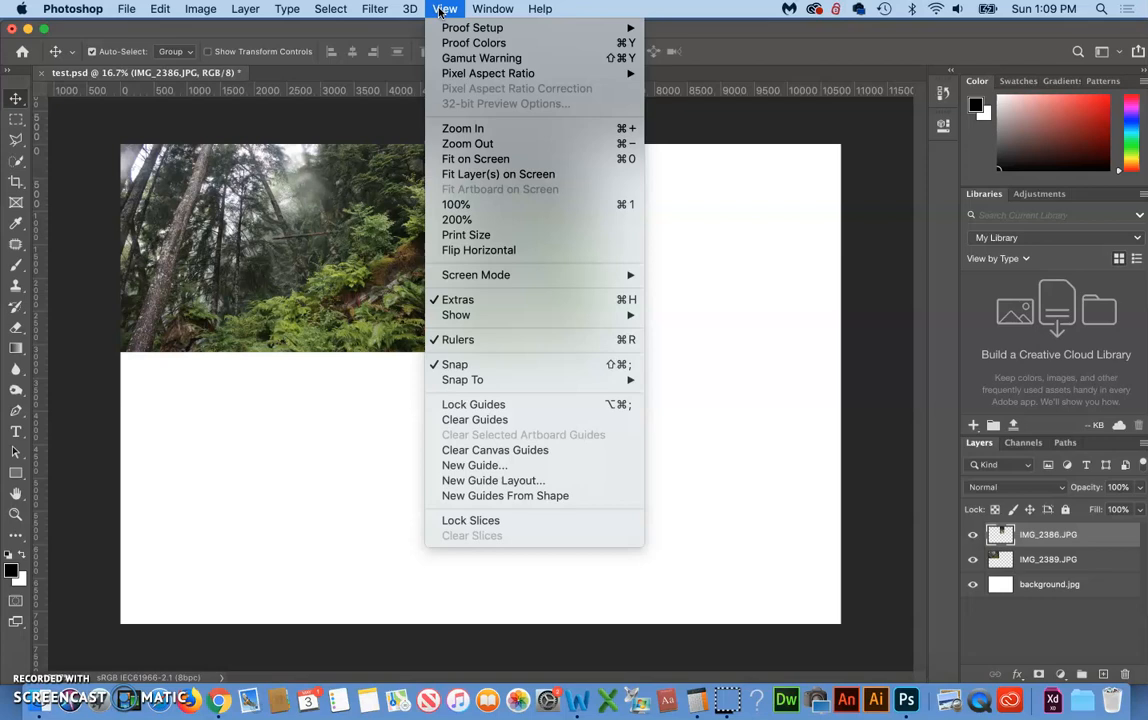
pyautogui.click(548, 341)
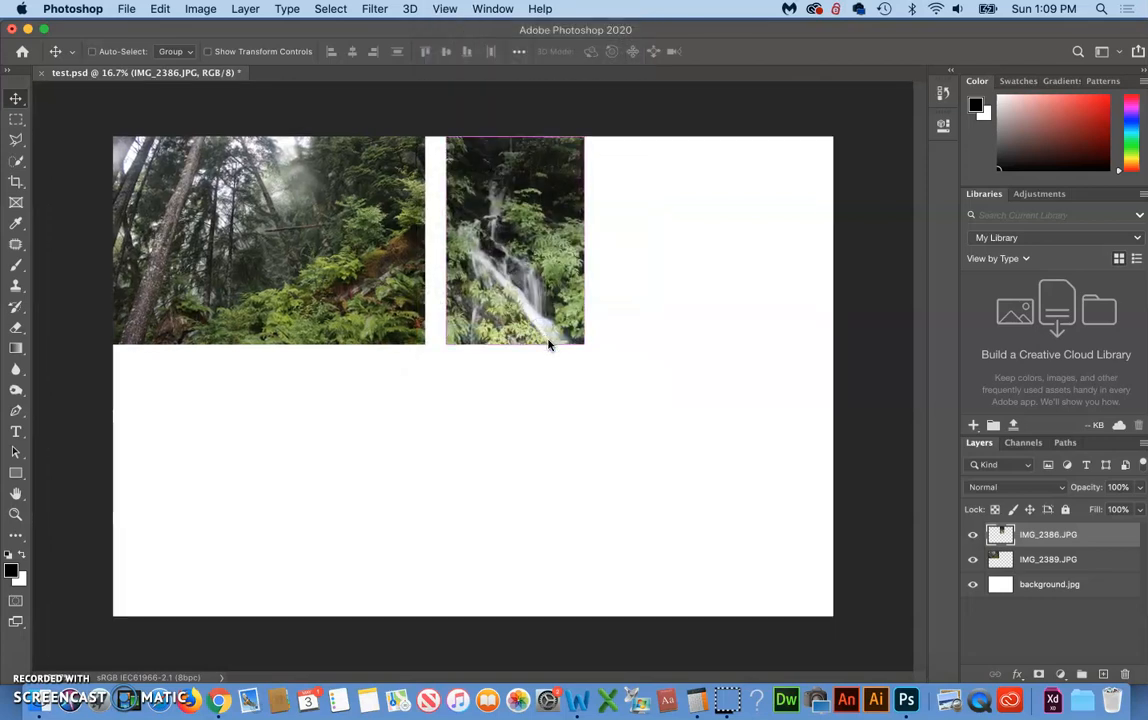
pyautogui.press('super+r')
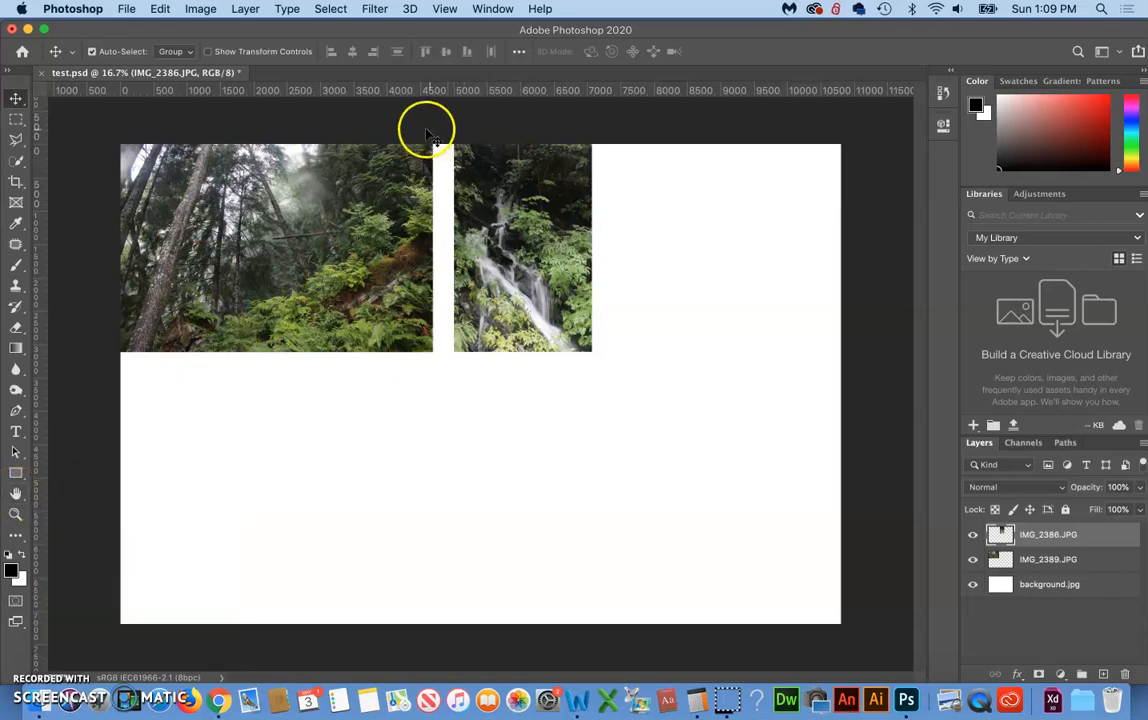
# Set the ruler origin at the forest photo's upper-right corner, where the white gap begins
pyautogui.click(16, 493)
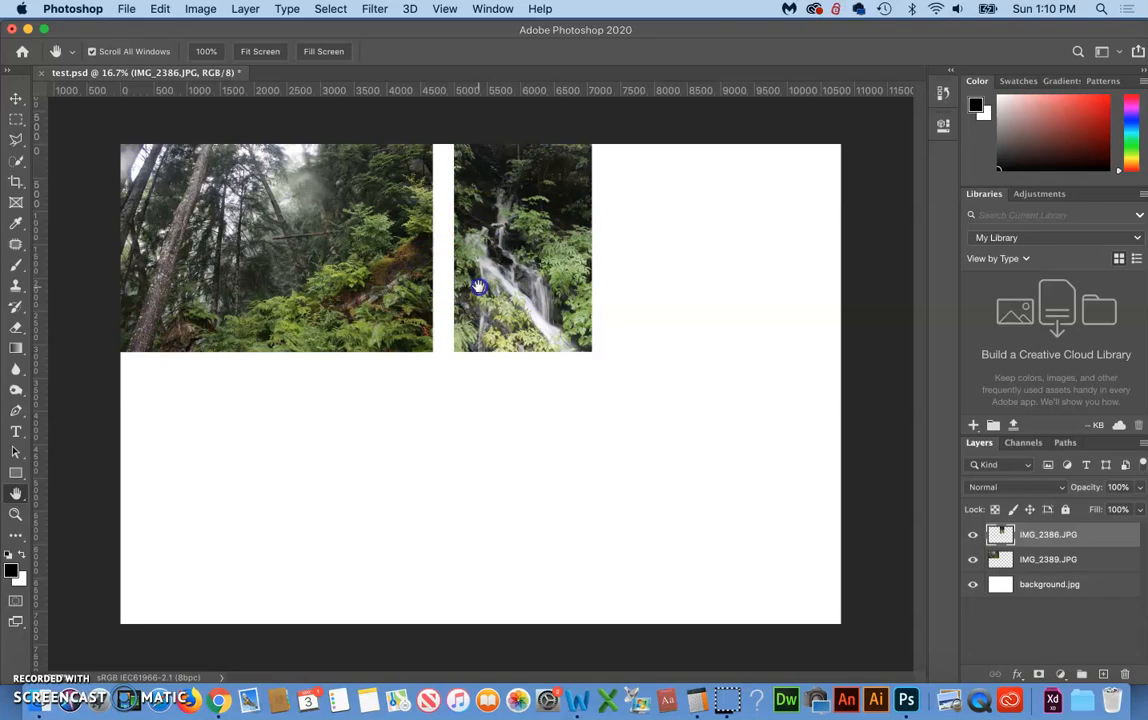
pyautogui.click(15, 516)
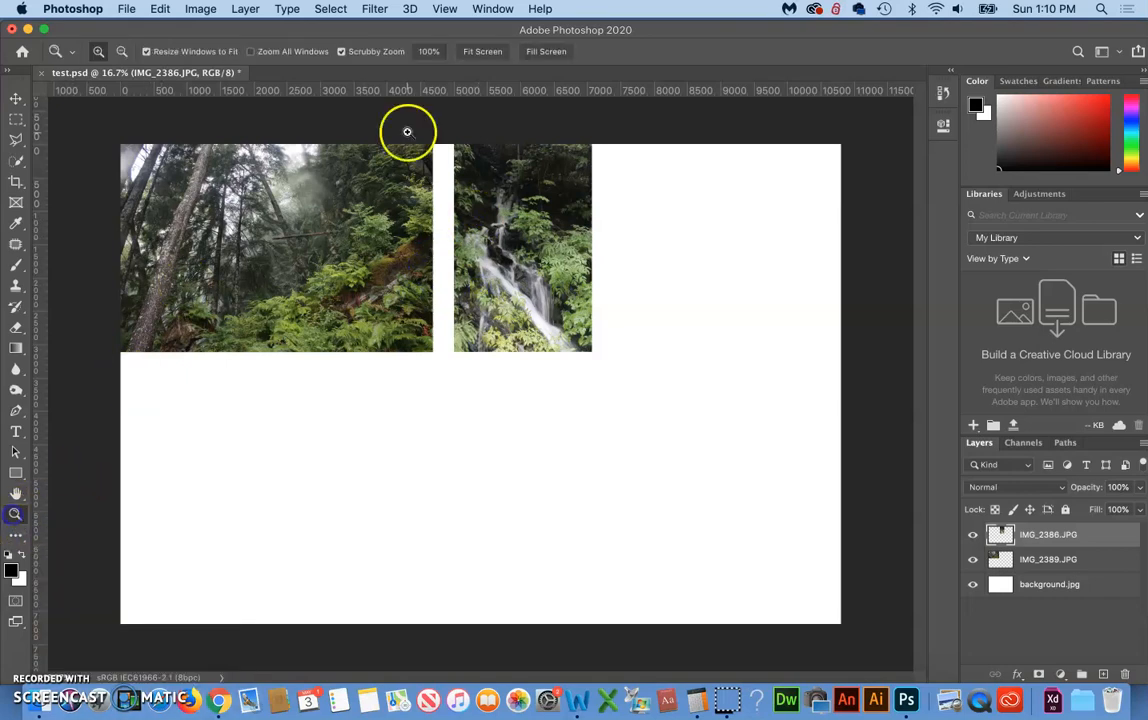
pyautogui.moveTo(402, 120); pyautogui.dragTo(536, 275)
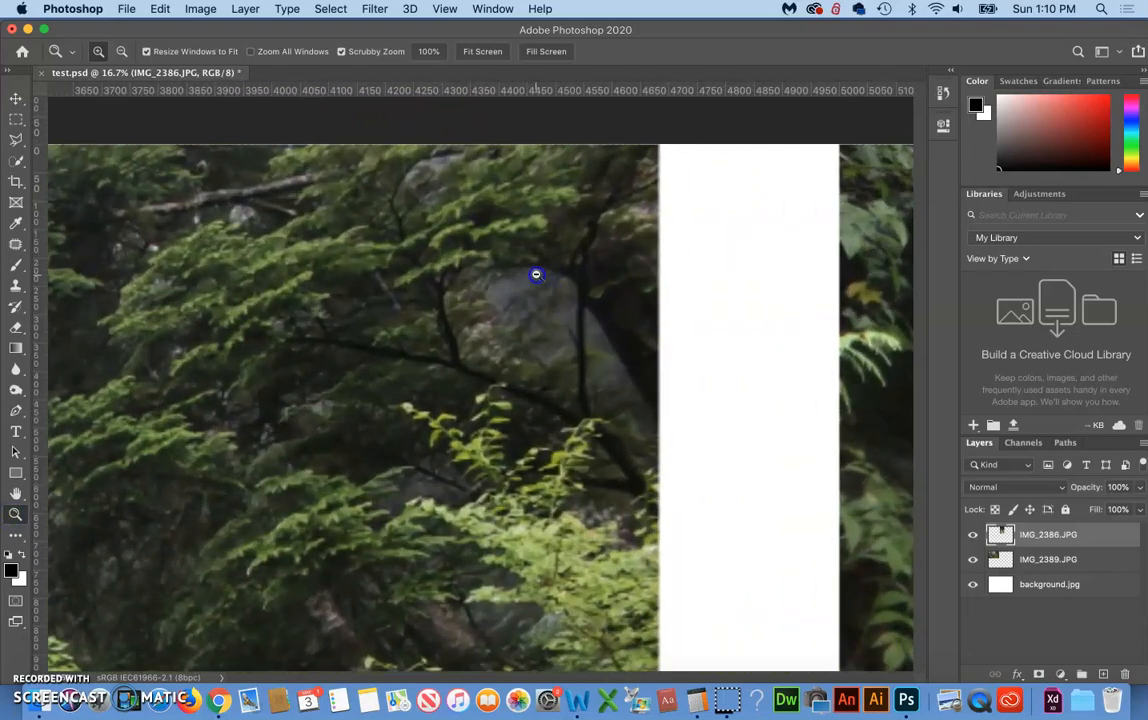
pyautogui.hscroll(5, 742, 296)
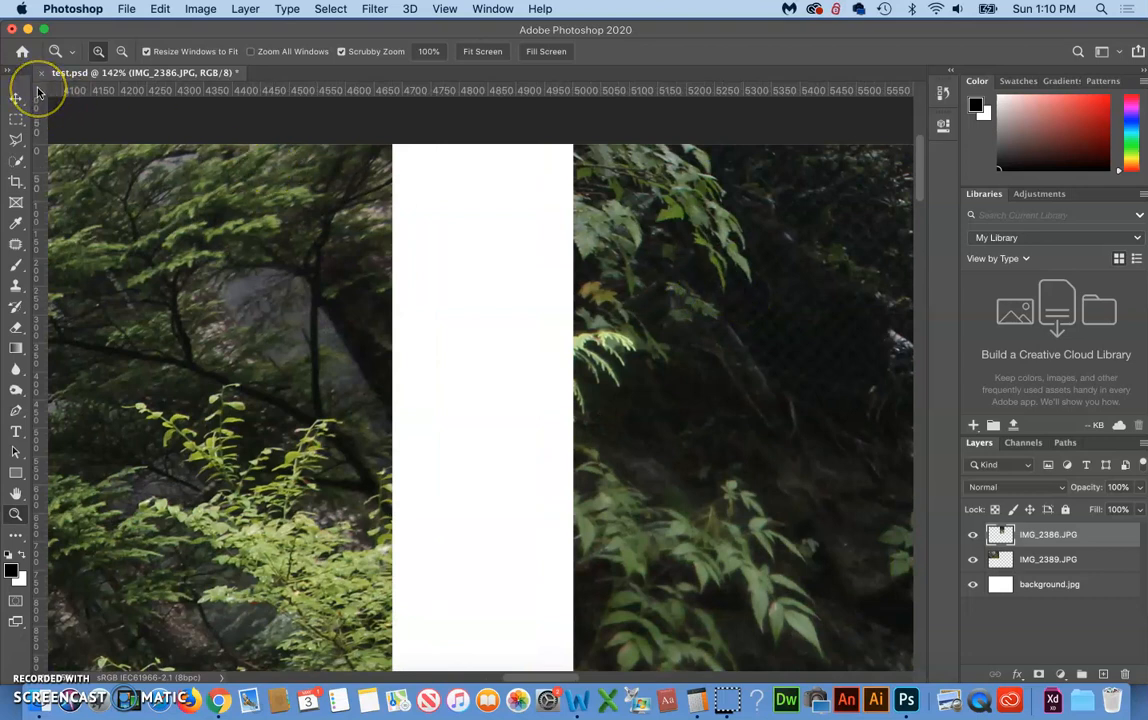
pyautogui.moveTo(39, 92); pyautogui.dragTo(392, 146)
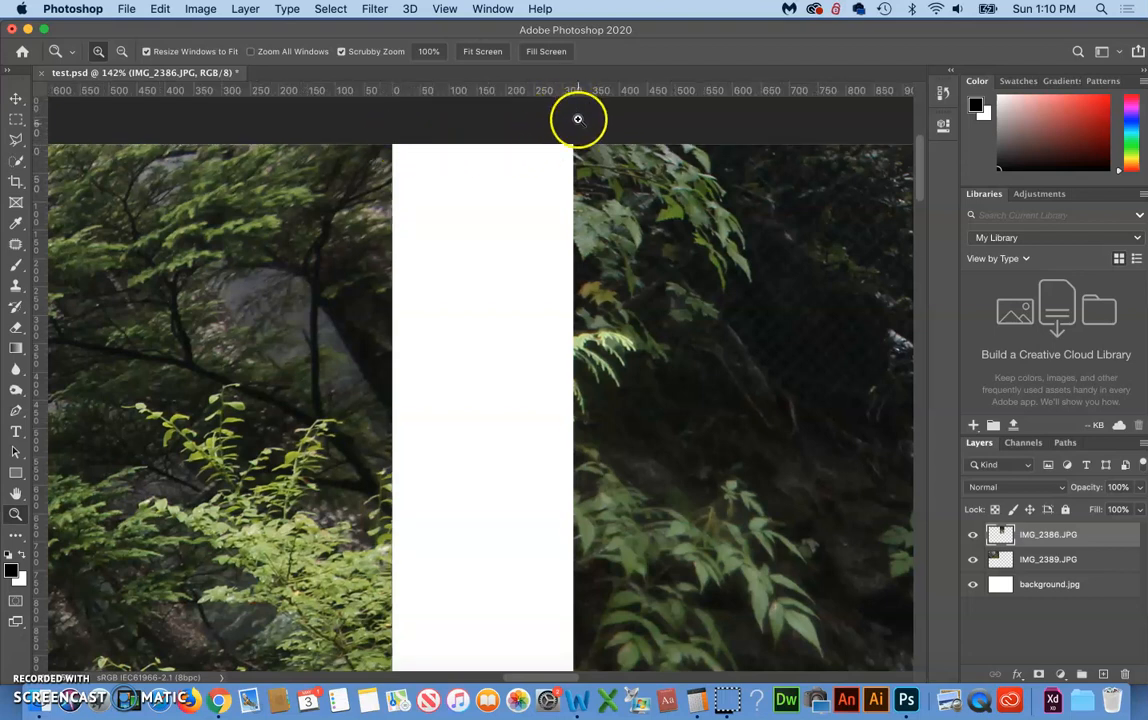
# Place a vertical guide at about 350 px and snap the waterfall photo's left edge to it
pyautogui.click(15, 98)
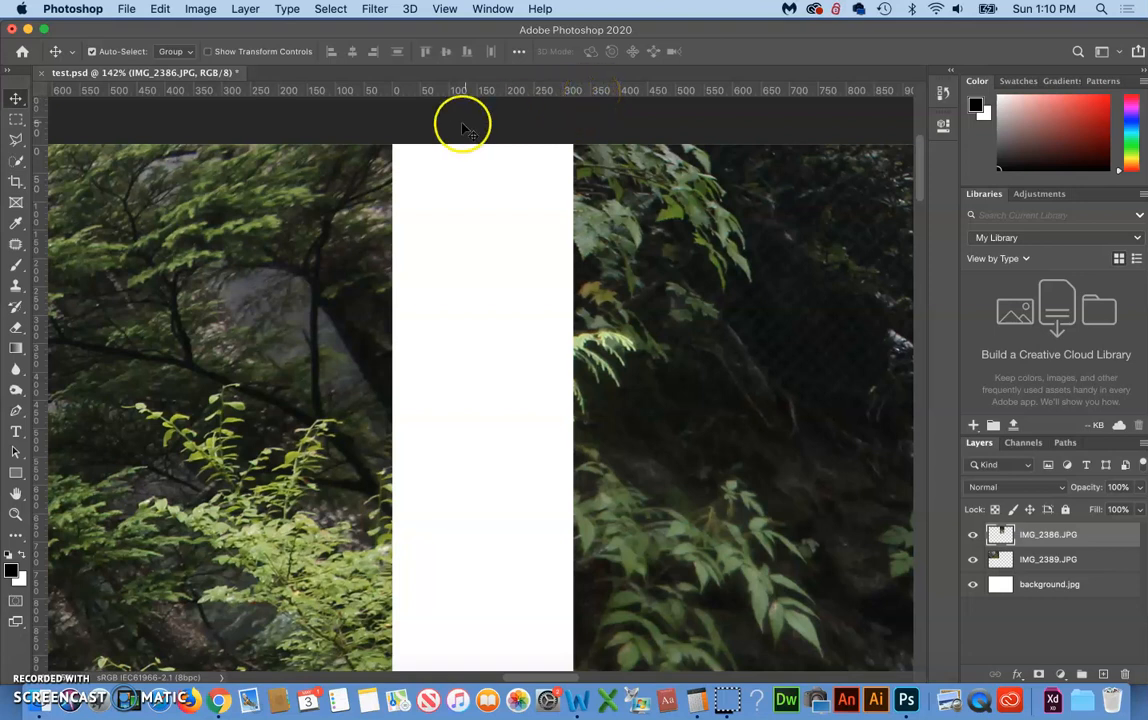
pyautogui.moveTo(36, 202); pyautogui.dragTo(591, 100)
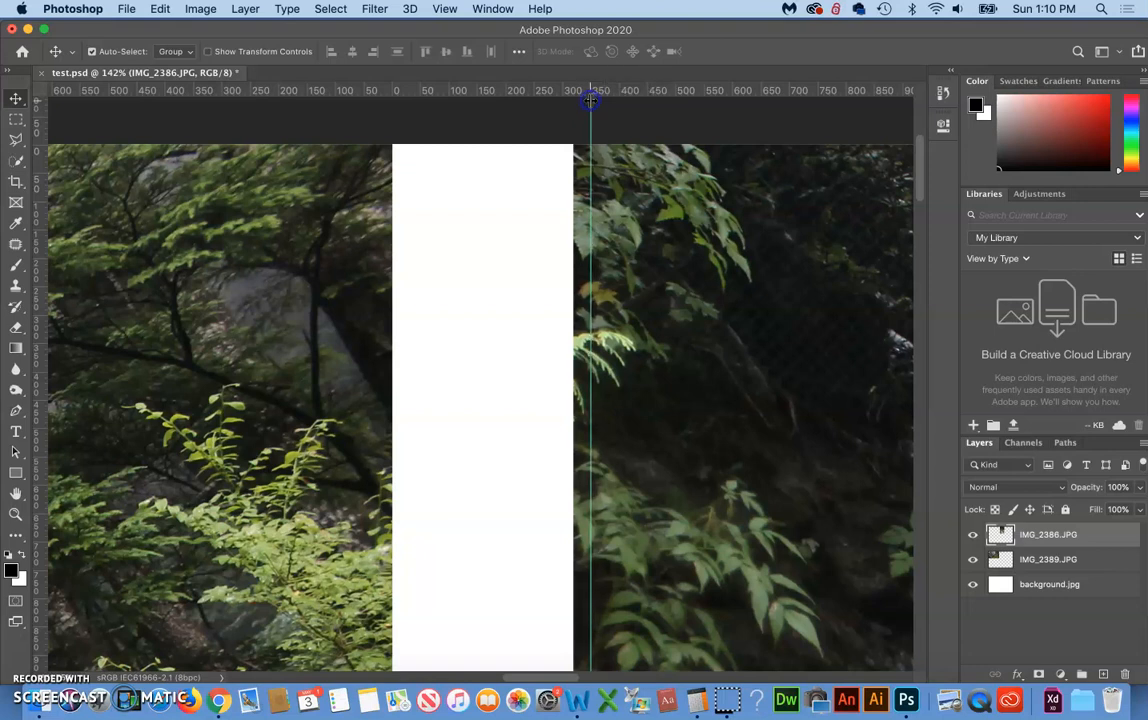
pyautogui.moveTo(638, 225); pyautogui.dragTo(663, 231)
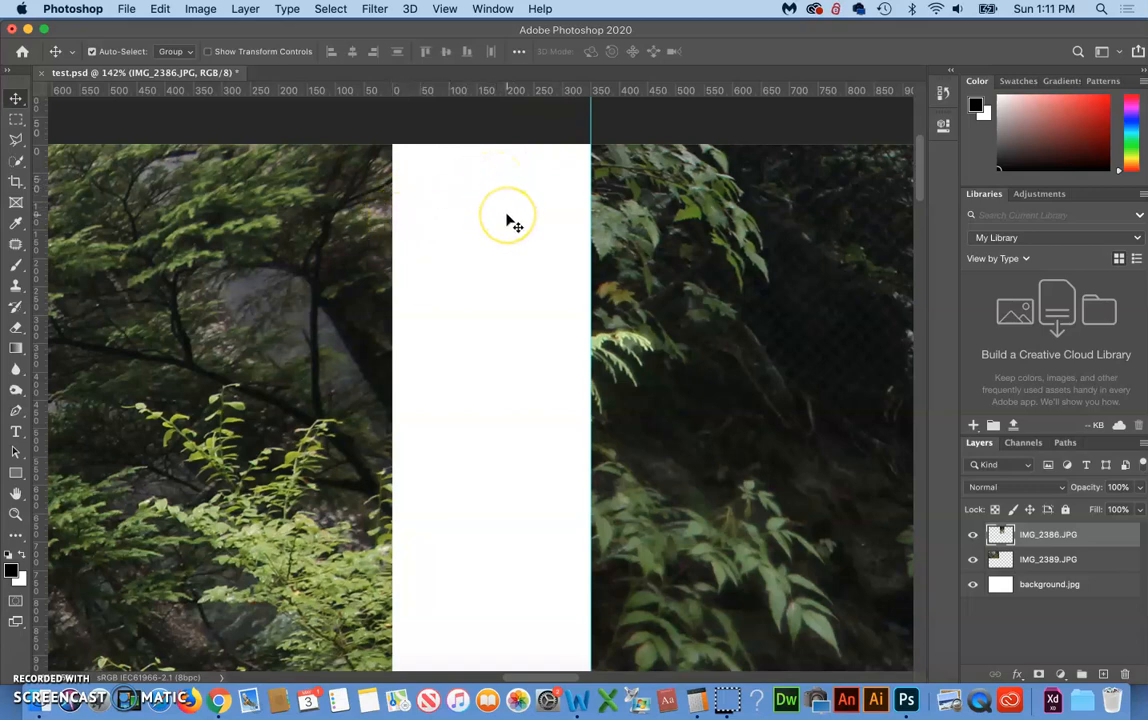
# Place a horizontal guide along the lower edge of the two photos
pyautogui.press('super+minus')
pyautogui.press('super+minus')
pyautogui.press('super+minus')
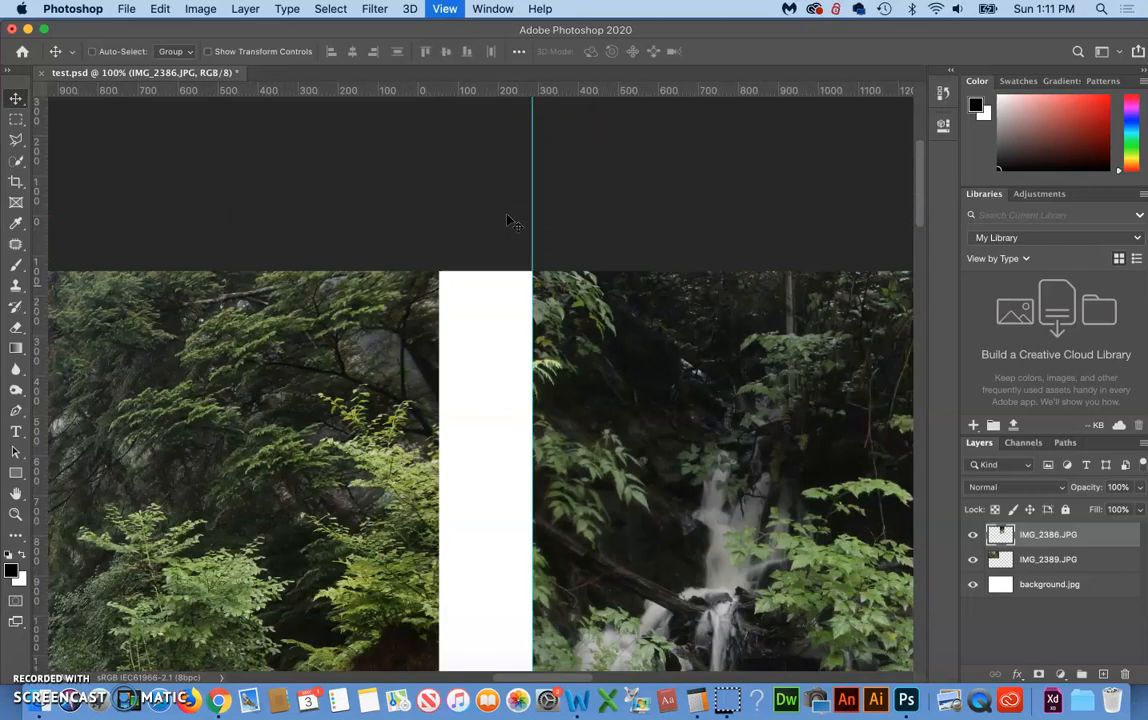
pyautogui.press('super+minus')
pyautogui.press('super+minus')
pyautogui.press('super+minus')
pyautogui.press('super+minus')
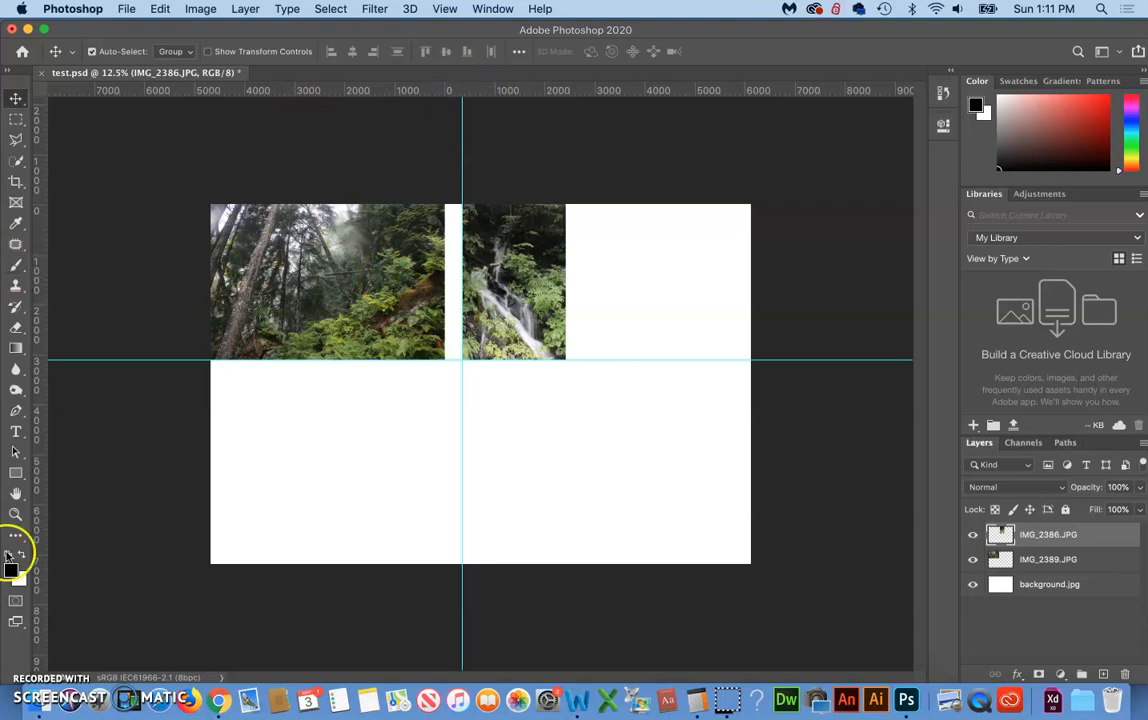
# Reposition the vertical guide at 300 px and snap the waterfall photo's left edge to it
pyautogui.click(507, 157)
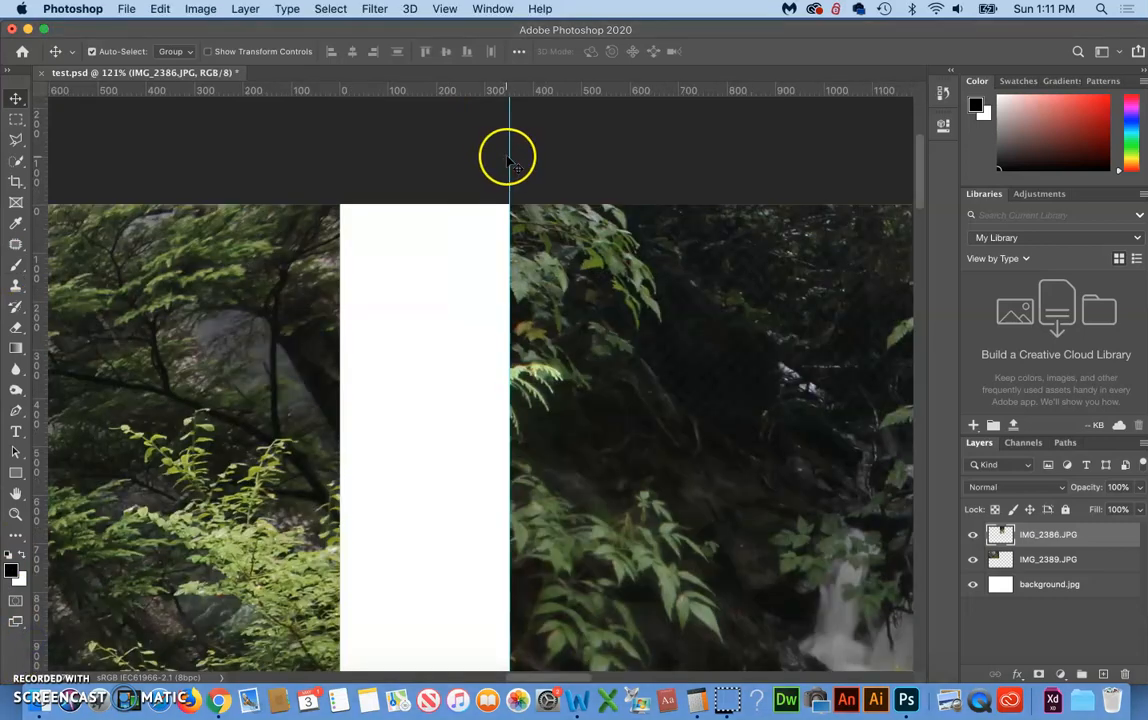
pyautogui.moveTo(509, 157); pyautogui.dragTo(485, 154)
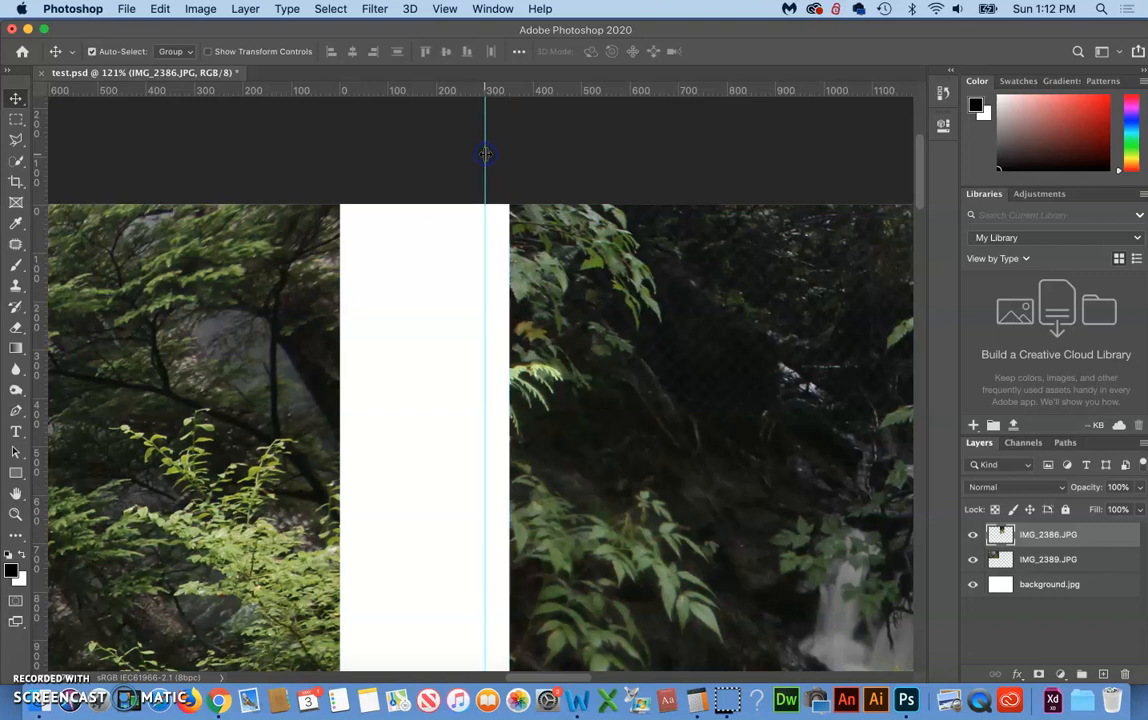
pyautogui.click(447, 9)
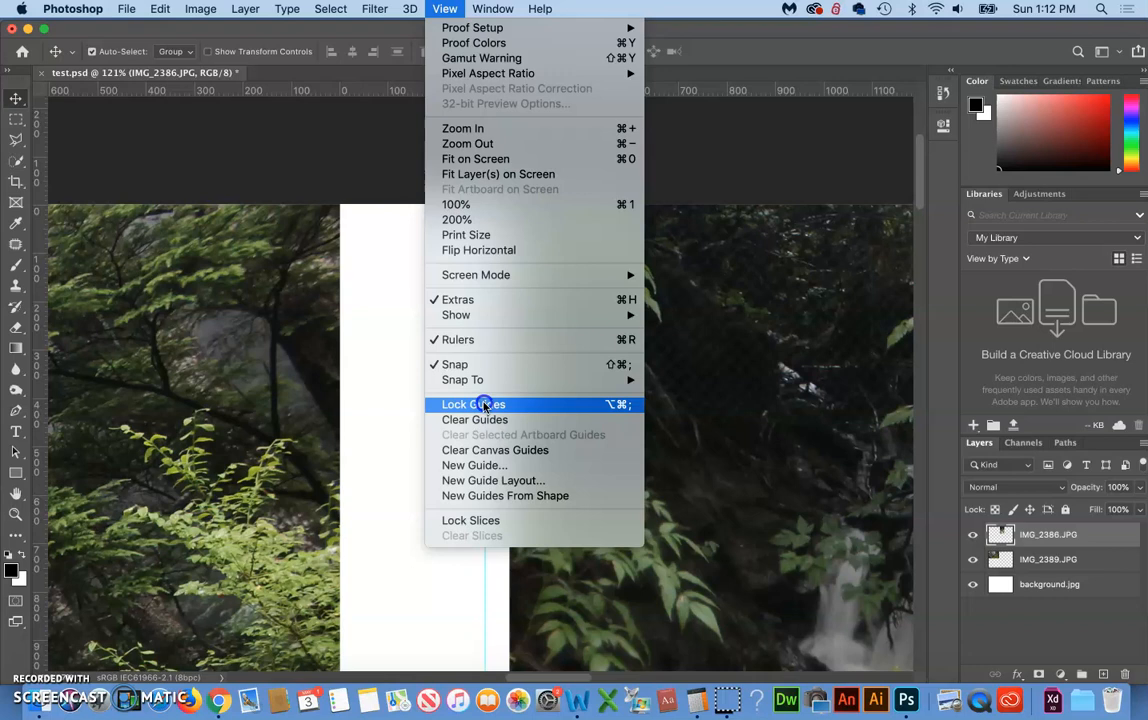
pyautogui.click(864, 43)
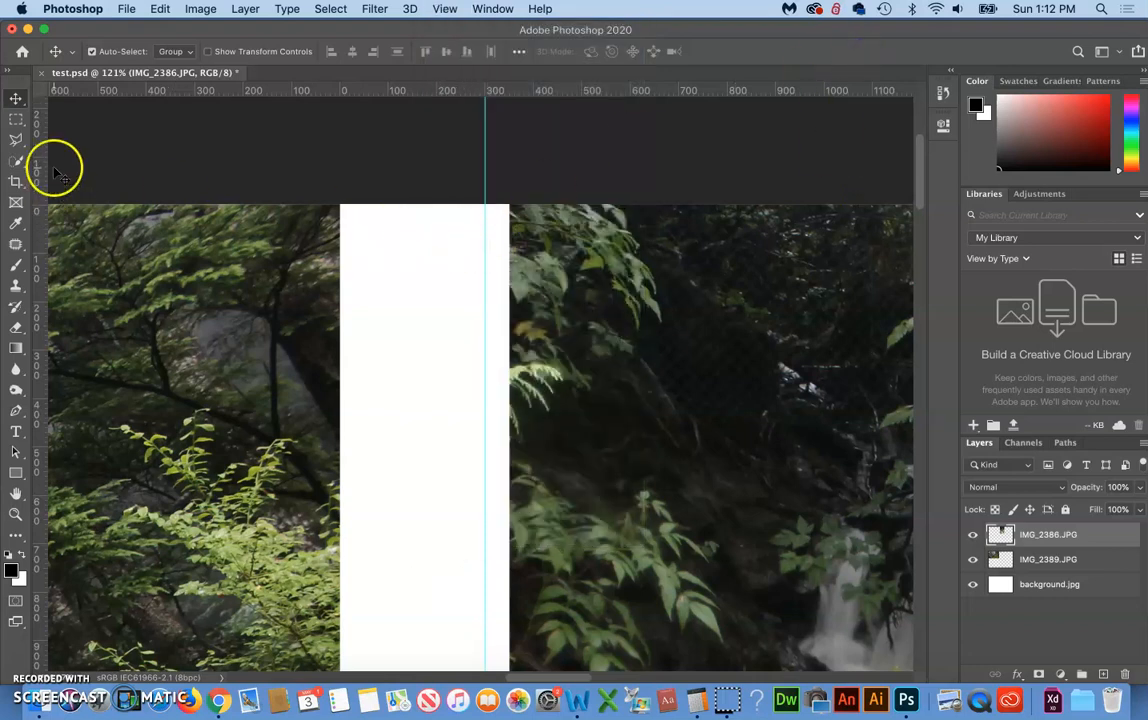
pyautogui.click(577, 285)
pyautogui.moveTo(577, 285); pyautogui.dragTo(553, 279)
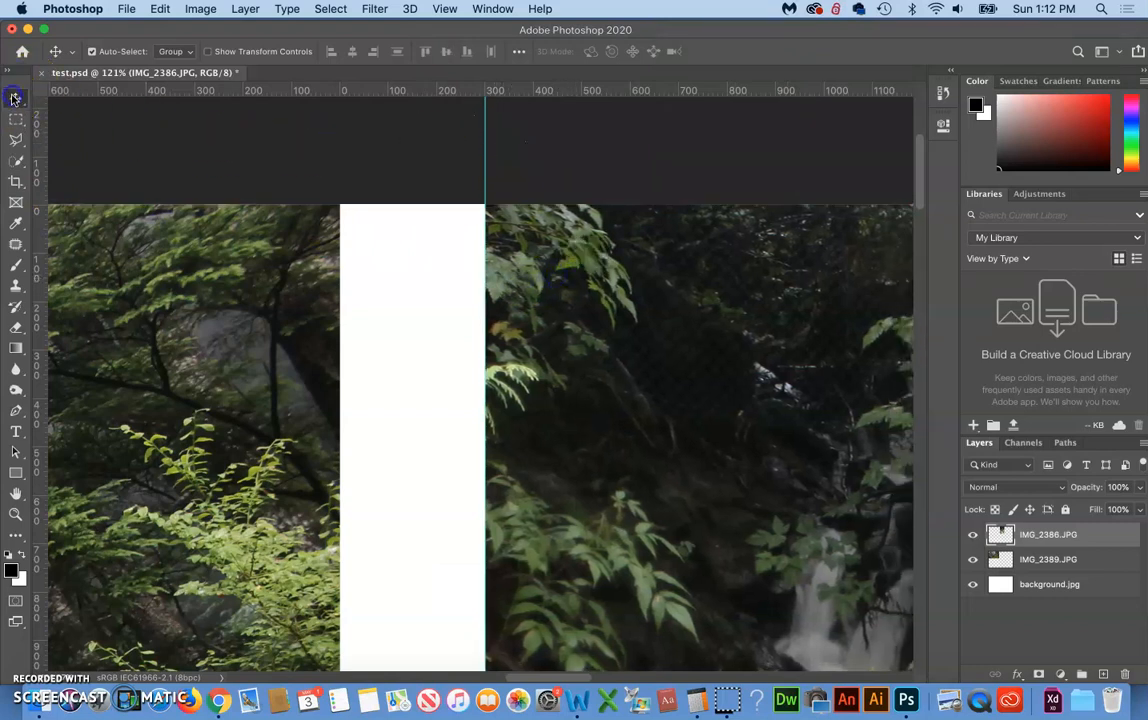
# Crop the canvas to the lower edge of the photos and the waterfall photo's right edge
pyautogui.press('super+minus')
pyautogui.press('super+minus')
pyautogui.press('super+minus')
pyautogui.press('super+minus')
pyautogui.press('super+minus')
pyautogui.press('super+minus')
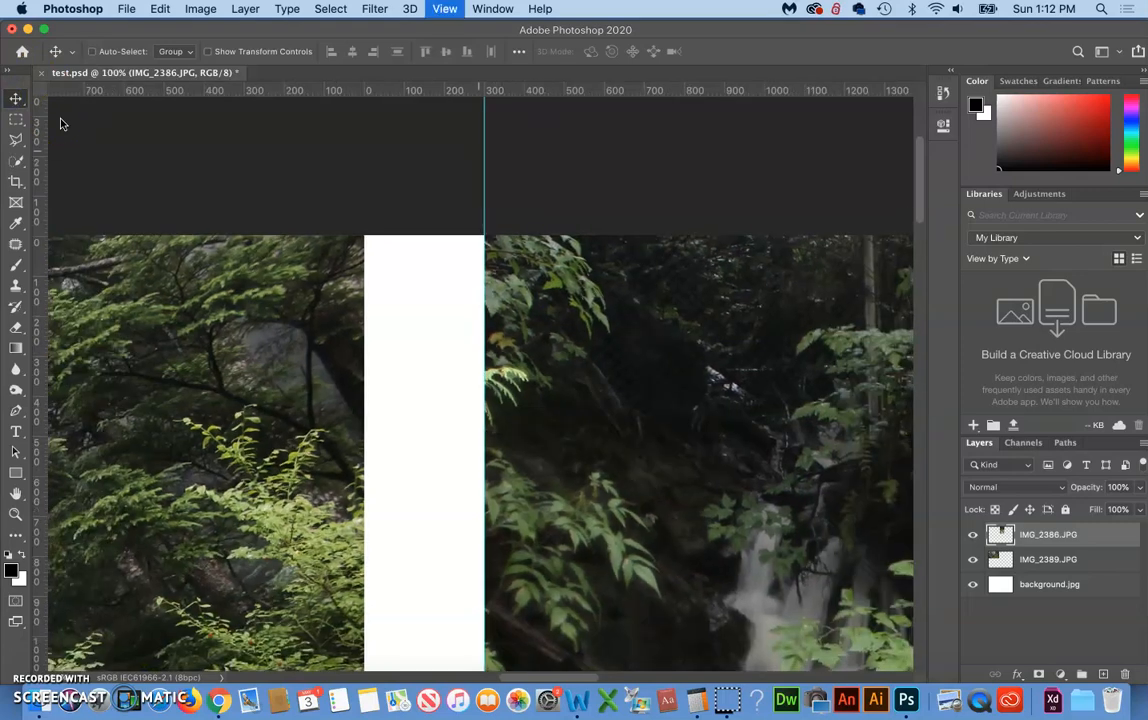
pyautogui.press('super+minus')
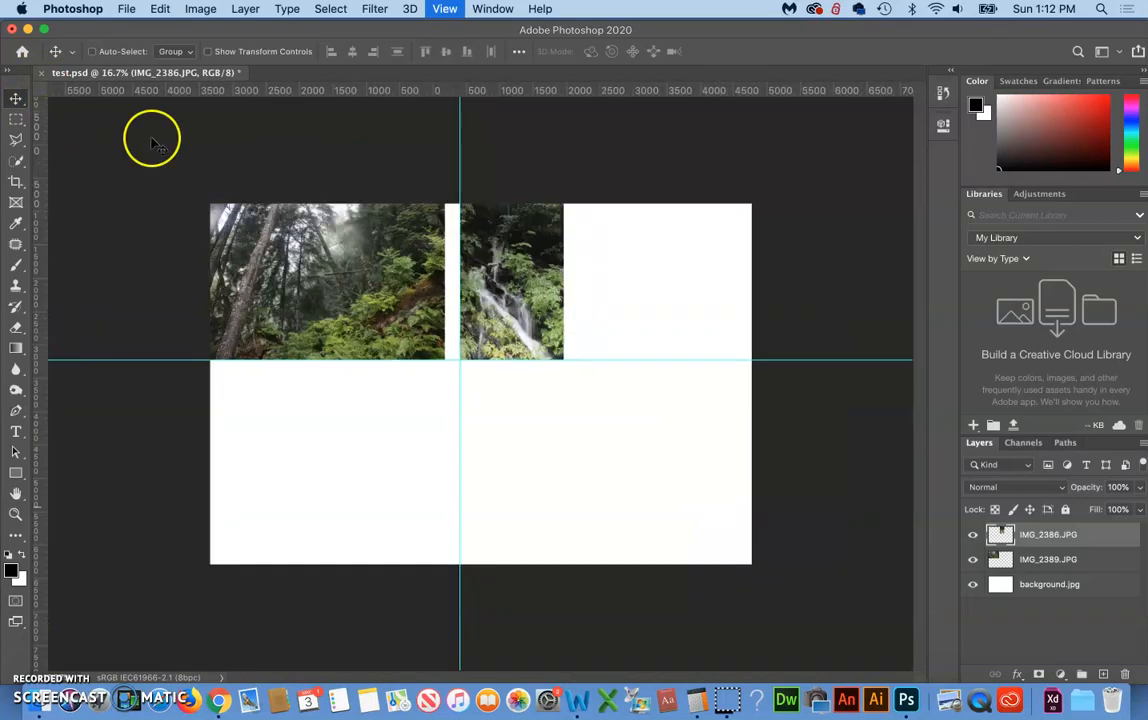
pyautogui.click(17, 180)
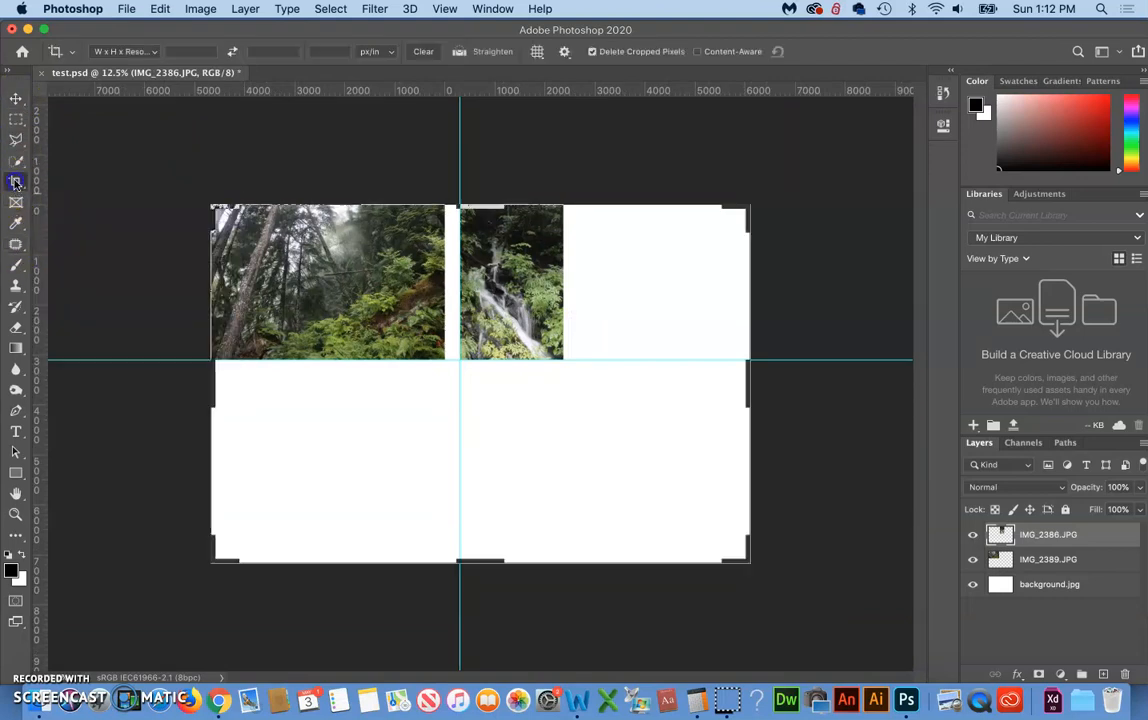
pyautogui.moveTo(481, 560); pyautogui.dragTo(477, 461)
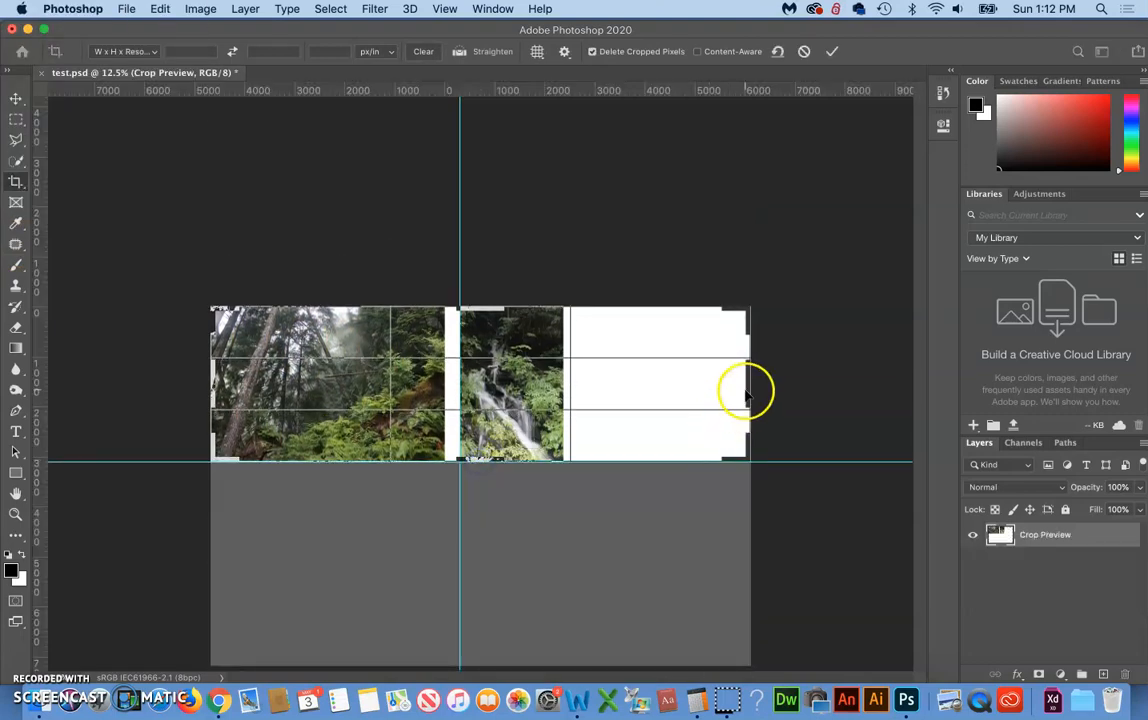
pyautogui.moveTo(746, 391); pyautogui.dragTo(659, 384)
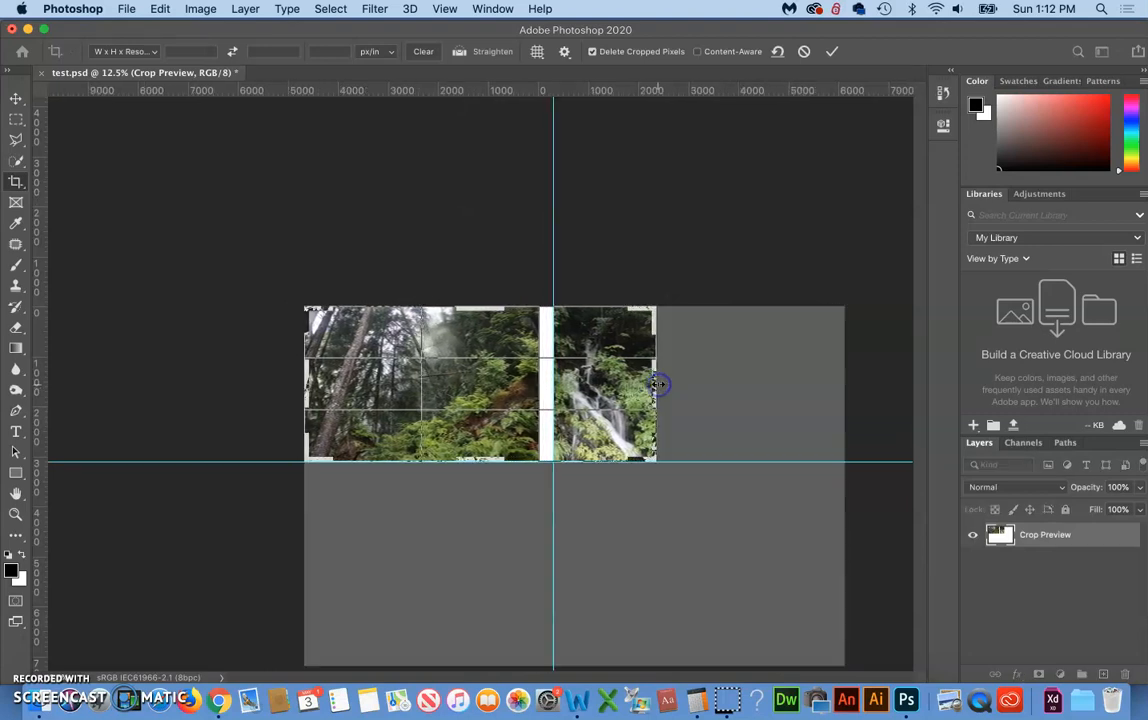
pyautogui.press('Return')
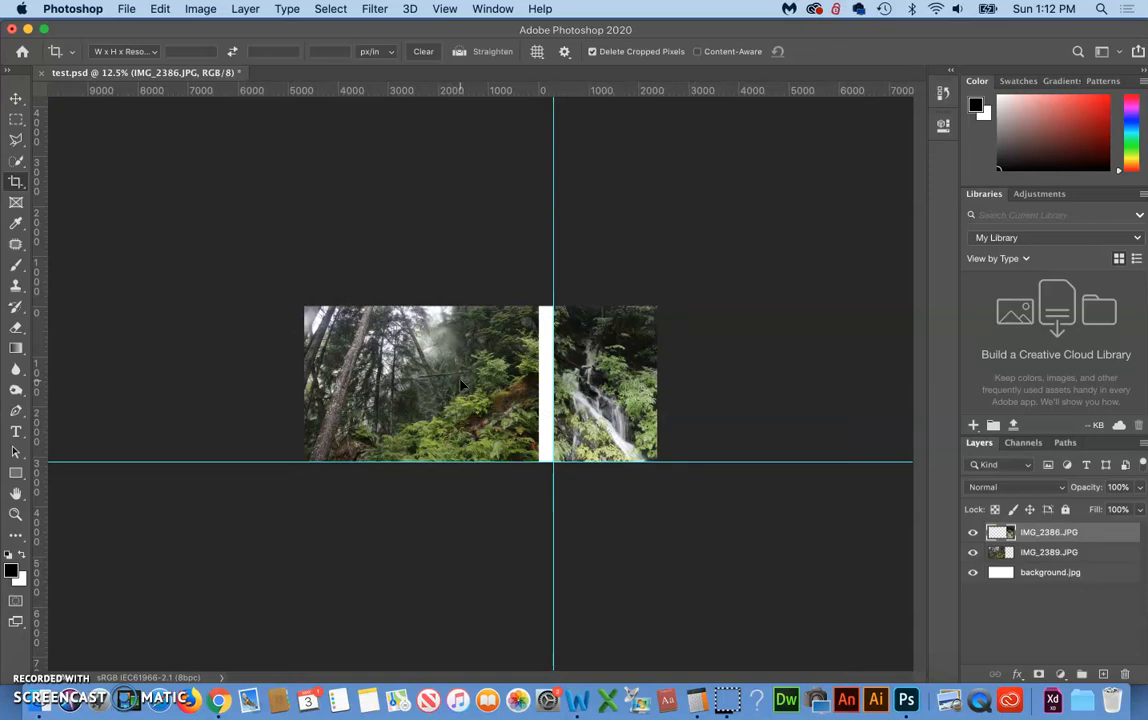
# Hide the guides, preview the composition in full screen mode, and return to the standard screen mode
pyautogui.press('super+semicolon')
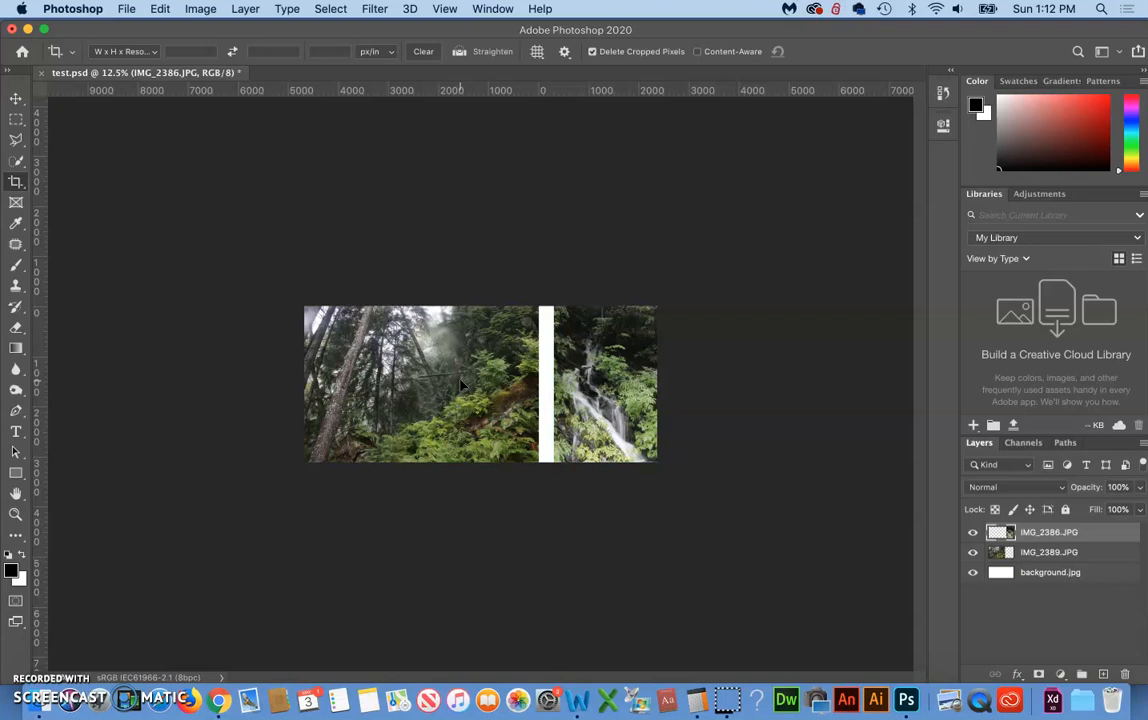
pyautogui.press('f')
pyautogui.press('f')
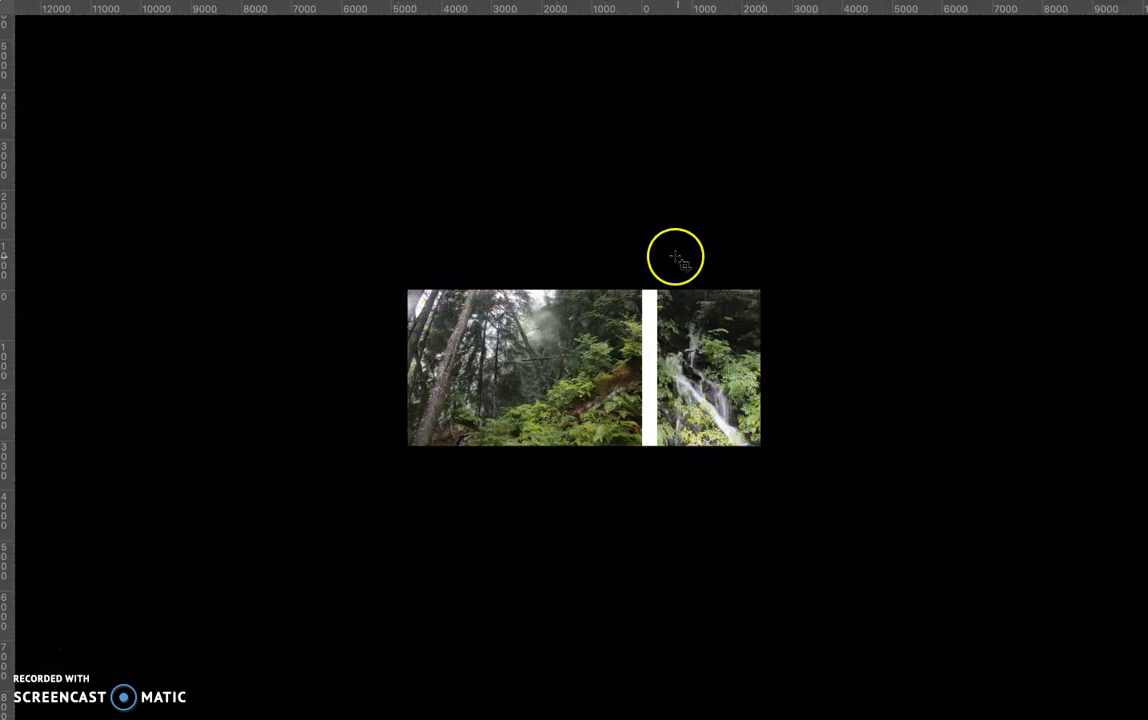
pyautogui.press('f')
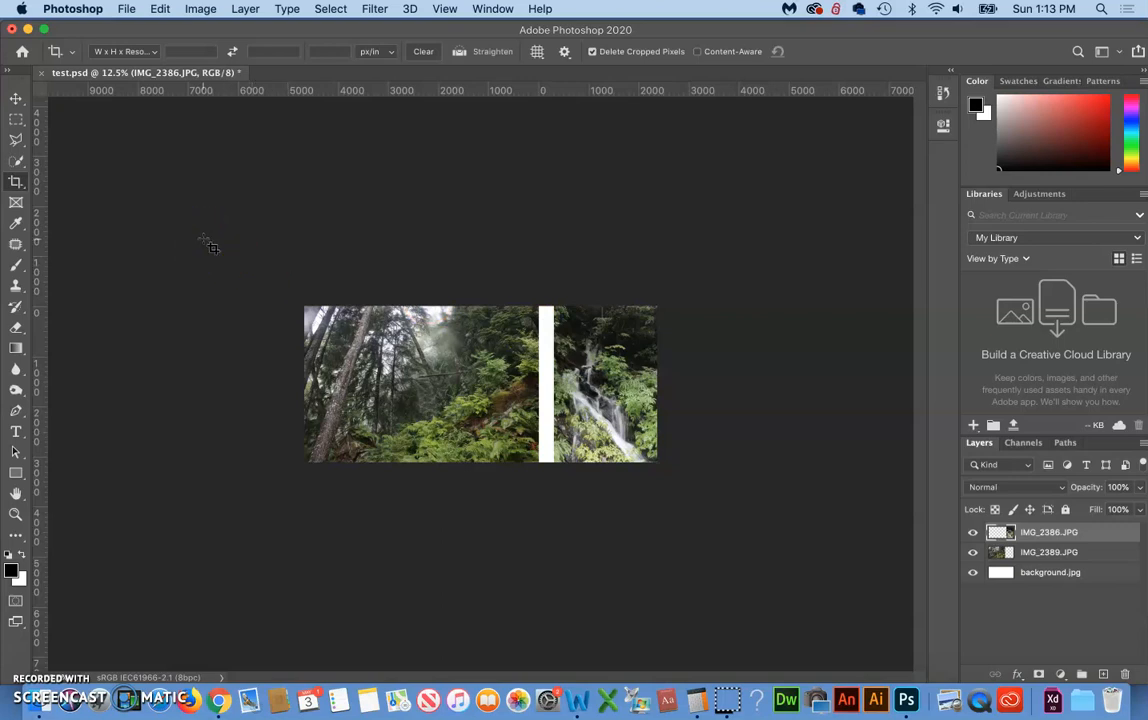
# Try extending the canvas by 600 pixels in relative width and height around its centre, and undo the extension
pyautogui.click(201, 10)
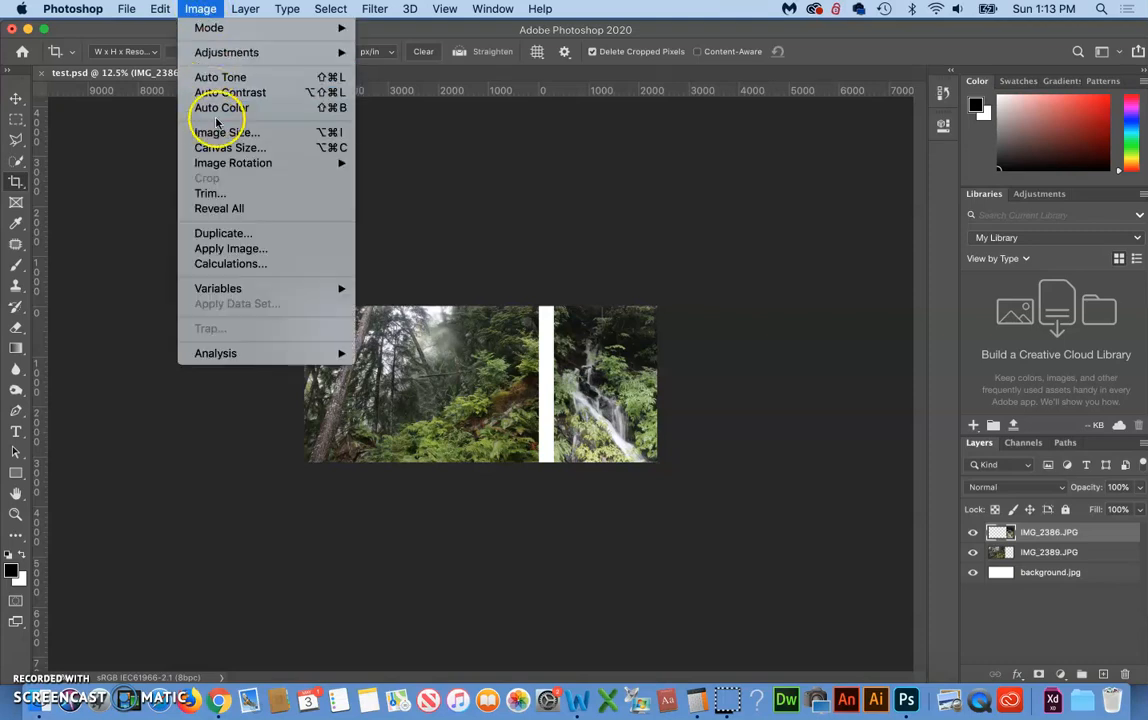
pyautogui.click(221, 147)
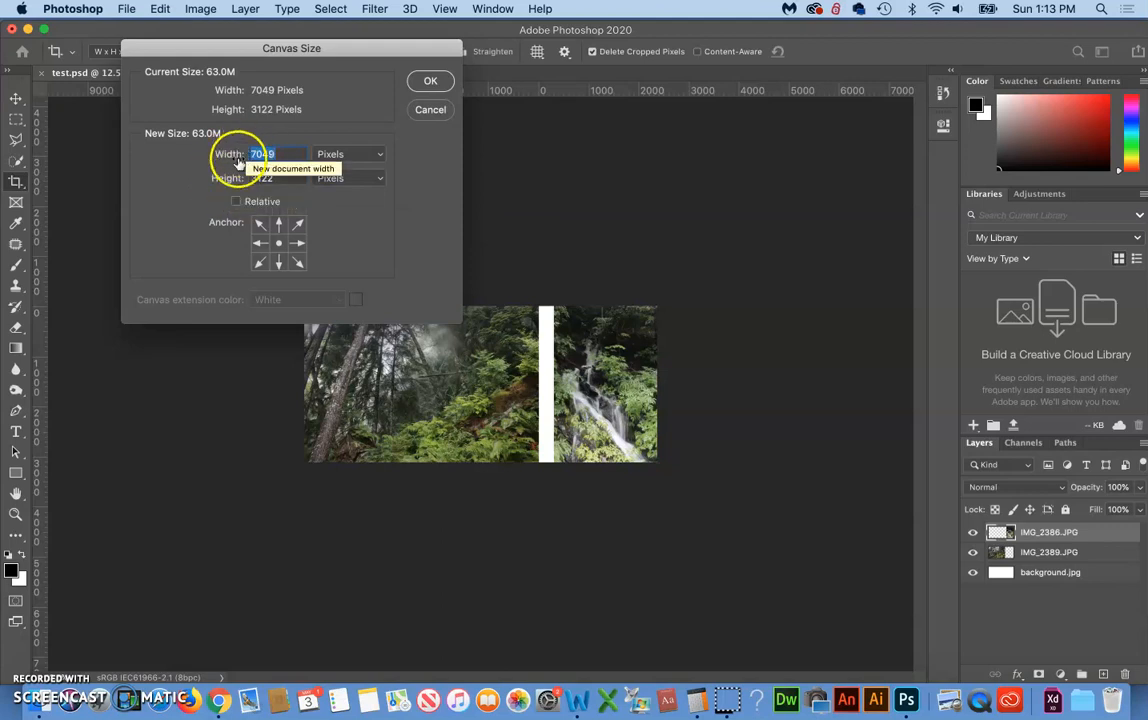
pyautogui.click(235, 202)
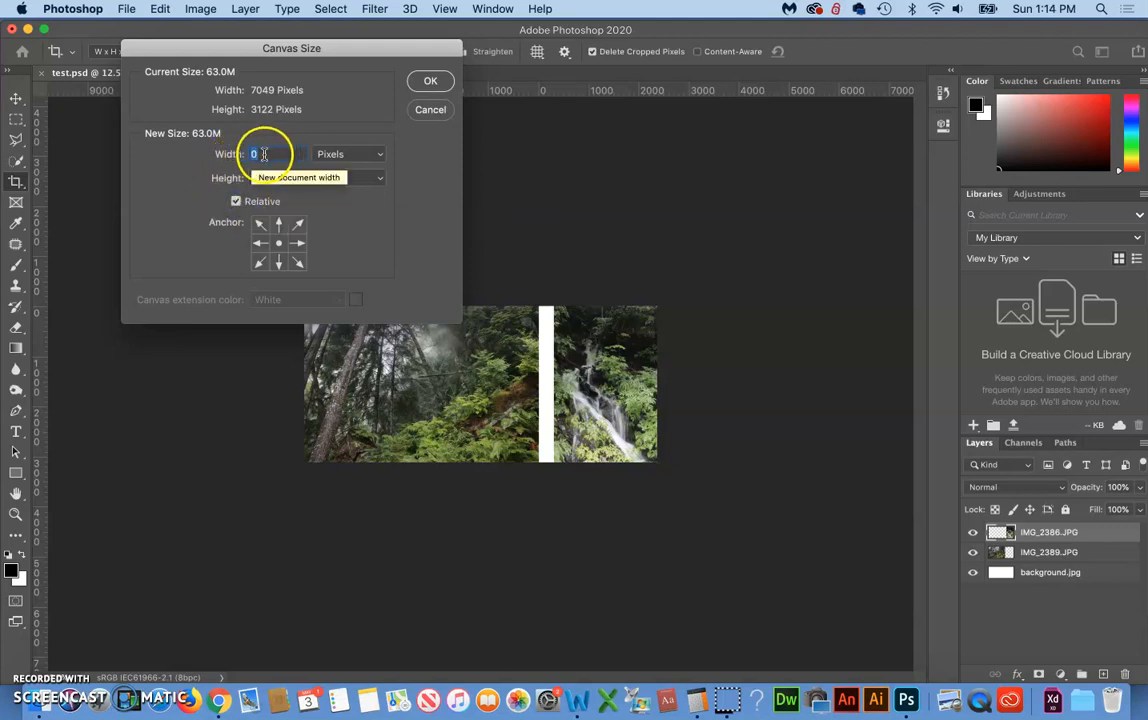
pyautogui.moveTo(270, 152); pyautogui.dragTo(198, 150)
pyautogui.write('600')
pyautogui.moveTo(256, 174); pyautogui.dragTo(121, 169)
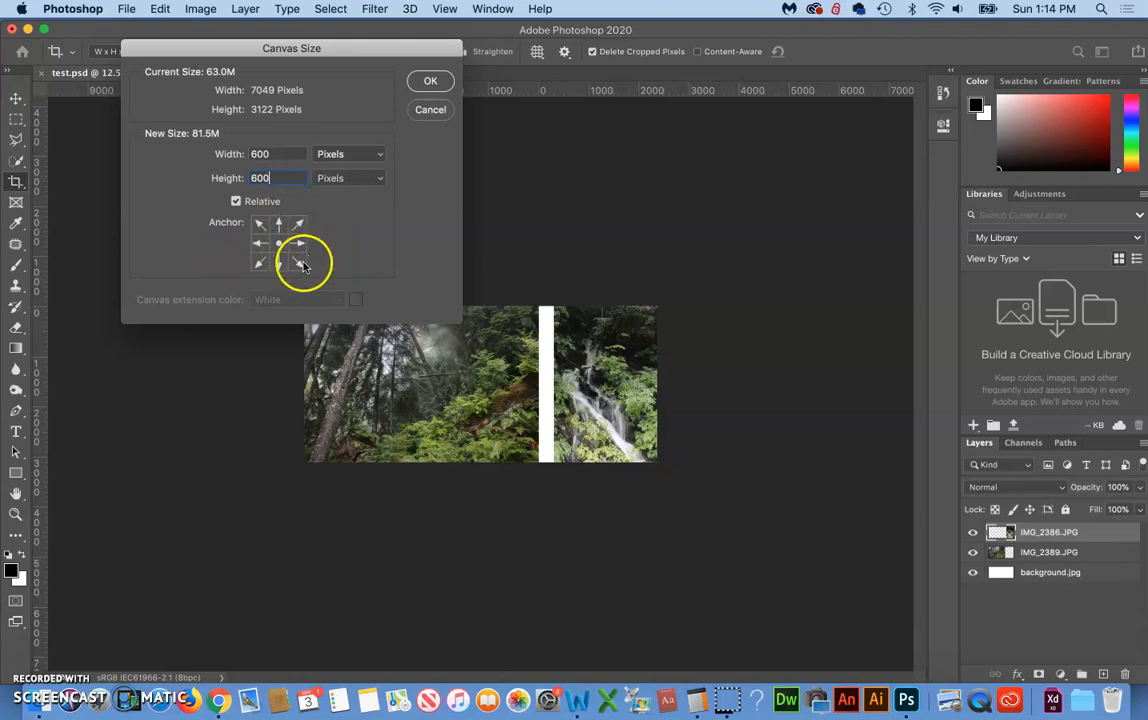
pyautogui.click(436, 83)
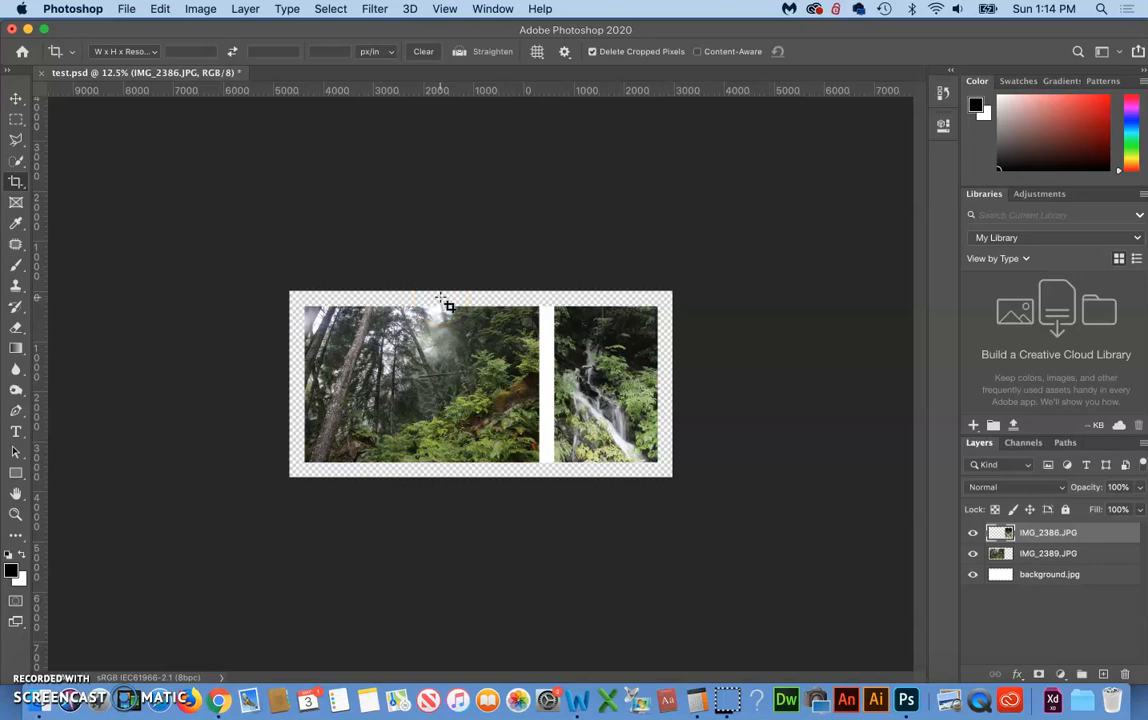
pyautogui.click(243, 296)
pyautogui.press('super+z')
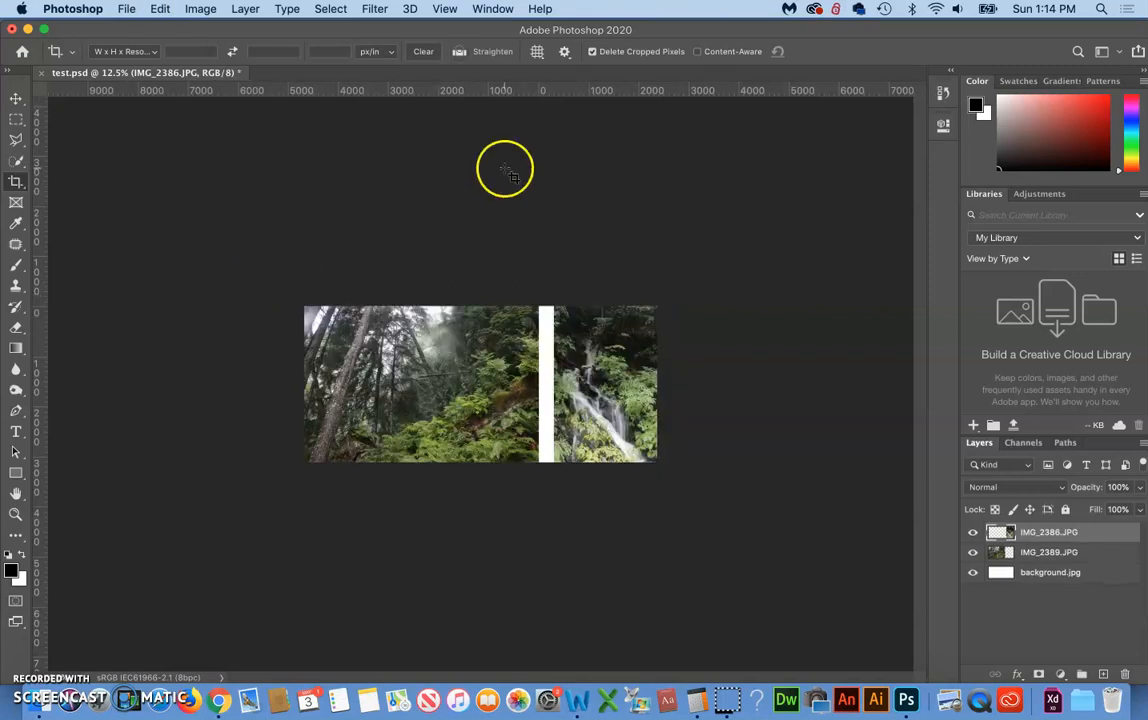
pyautogui.click(201, 9)
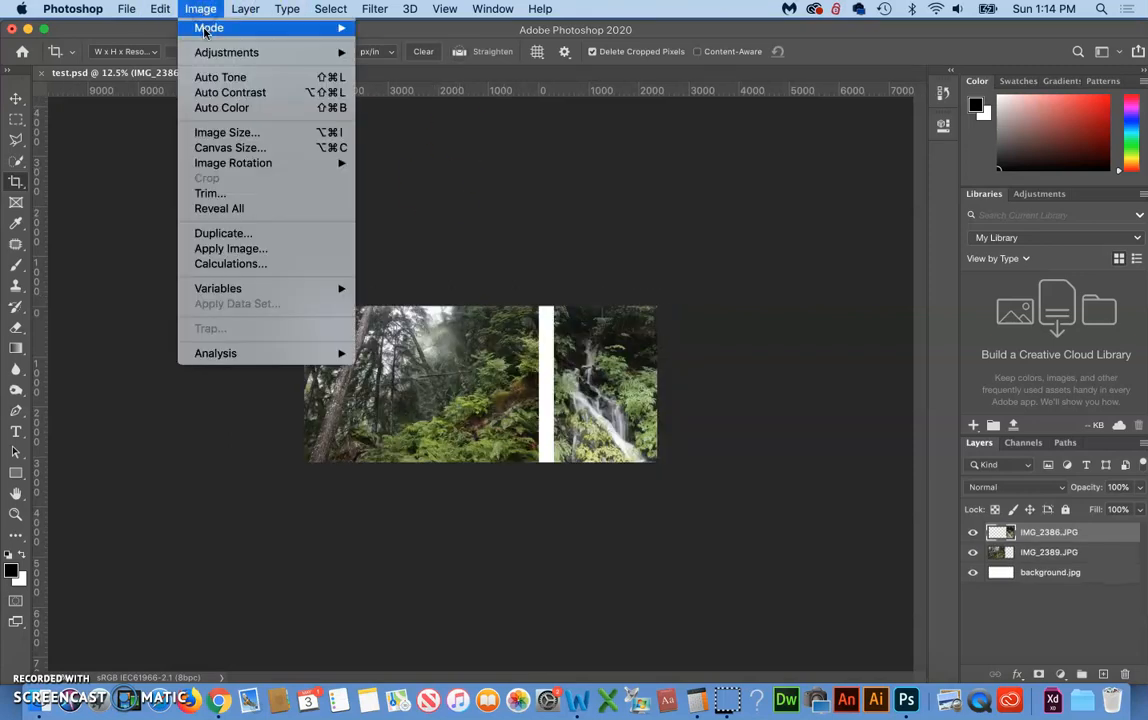
pyautogui.click(212, 147)
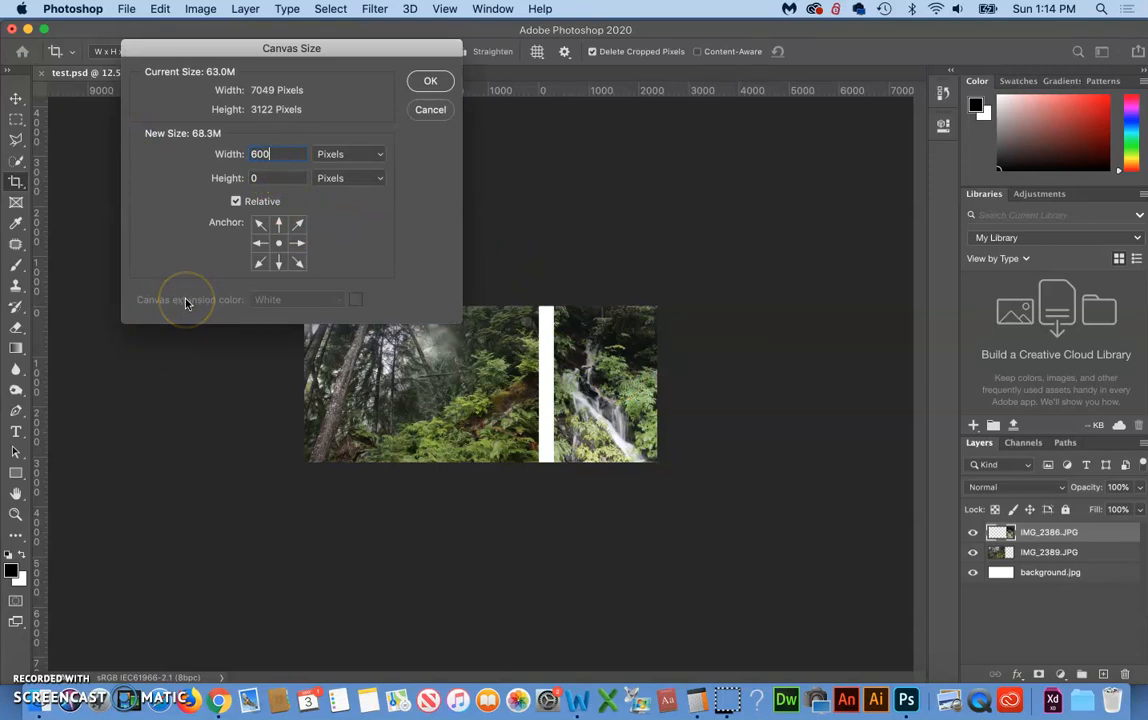
pyautogui.click(432, 112)
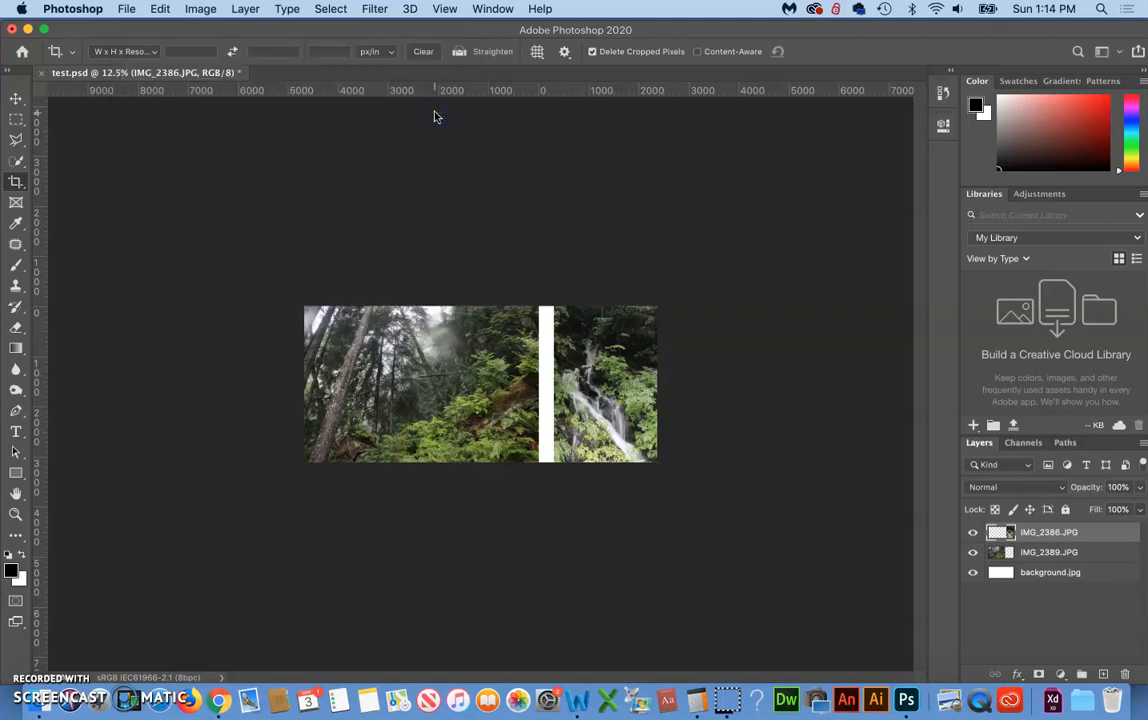
# Select the background.jpg layer and extend the canvas by 600 pixels in relative width and height around its centre
pyautogui.click(1056, 572)
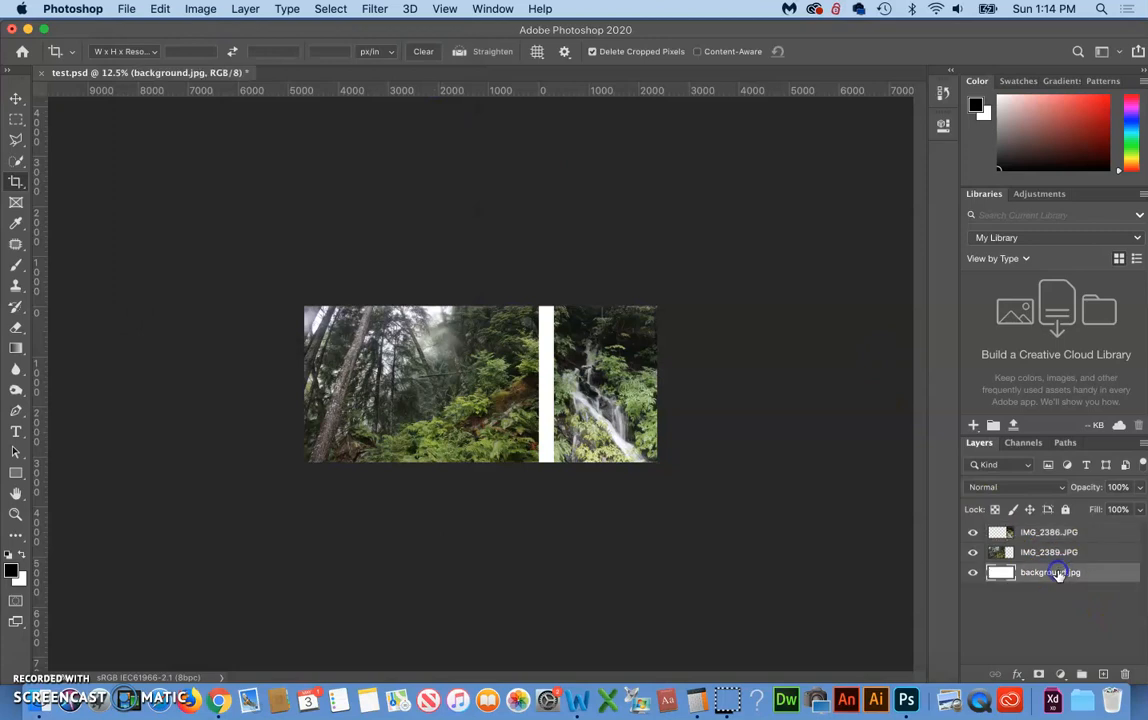
pyautogui.click(199, 9)
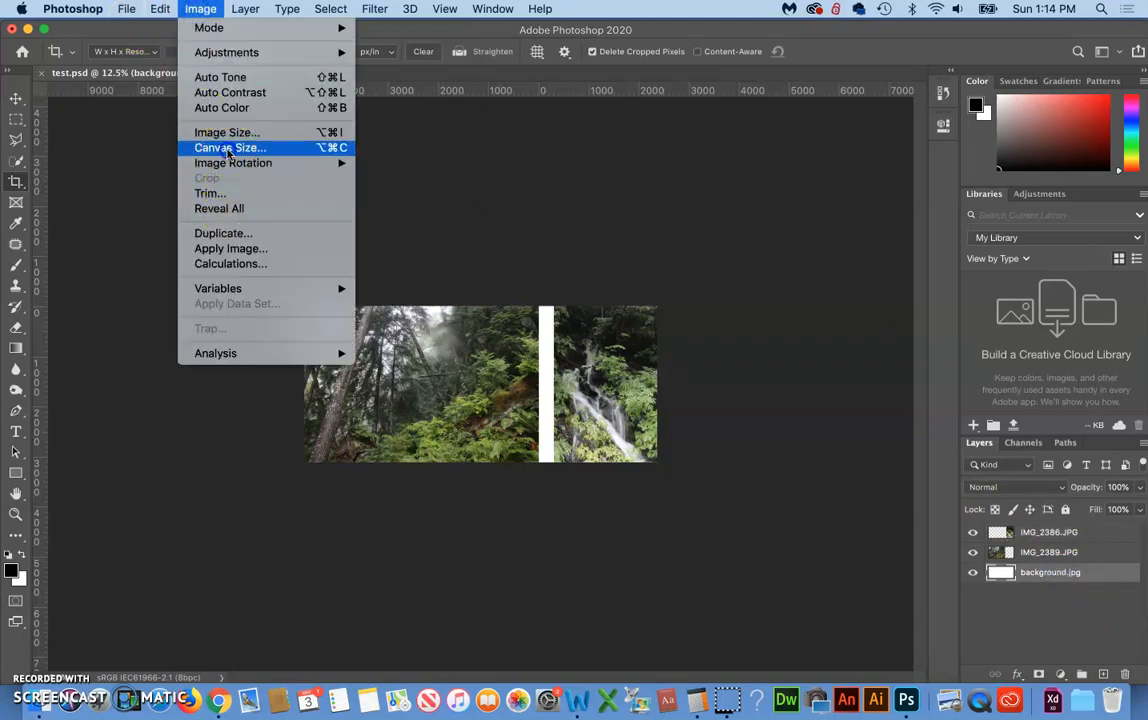
pyautogui.click(229, 148)
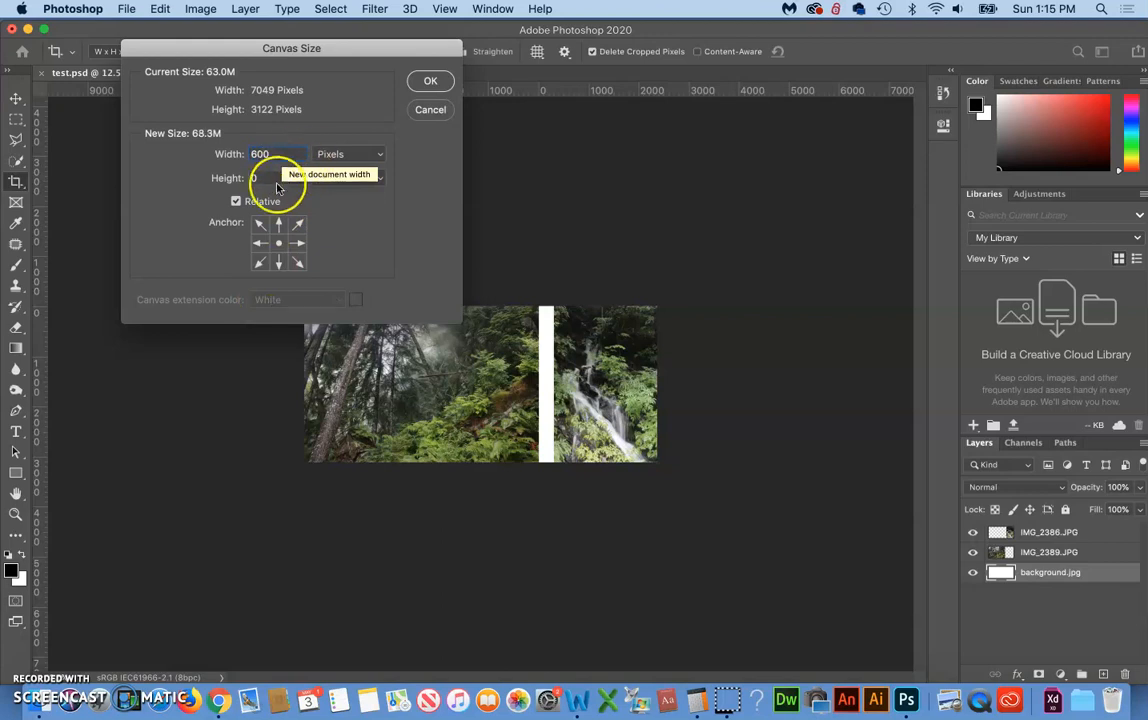
pyautogui.click(266, 178)
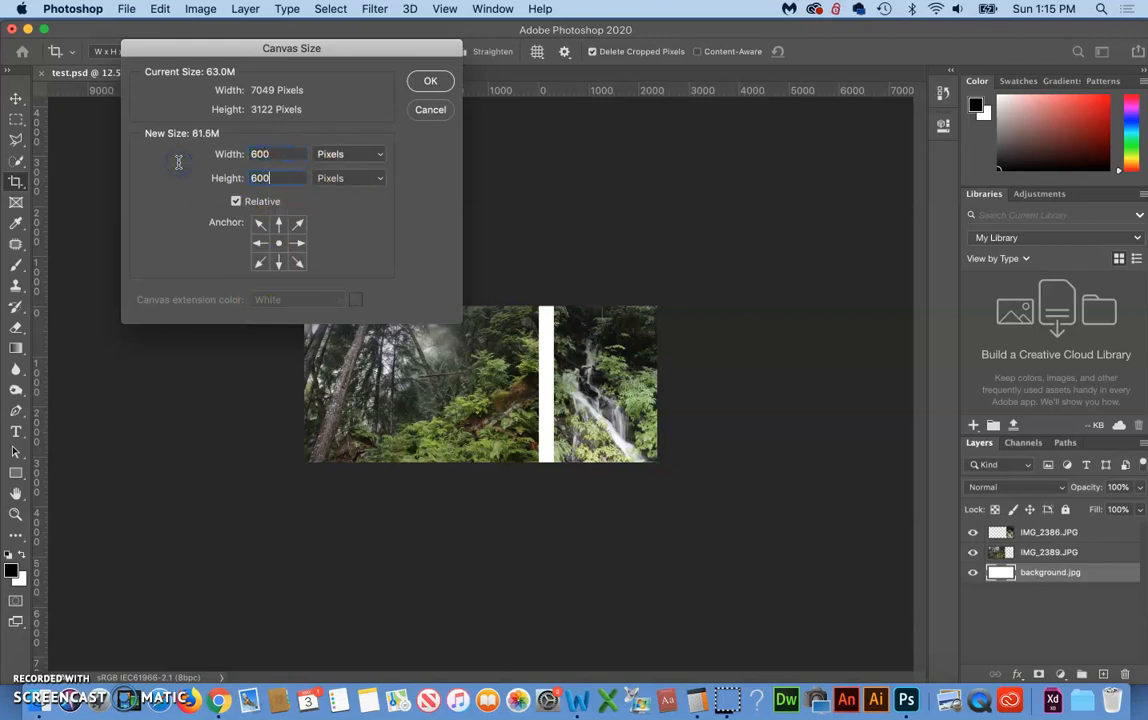
pyautogui.click(424, 82)
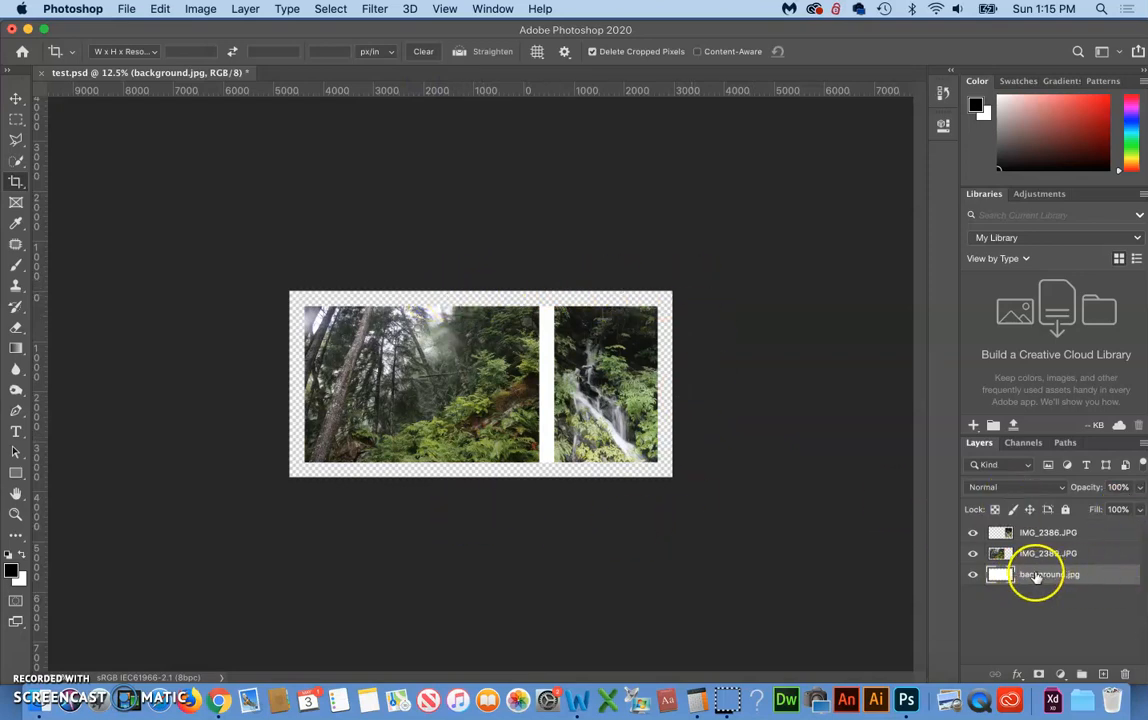
# Fill the background.jpg layer with white above the photos, trying a black fill as well, and return it beneath both photo layers
pyautogui.moveTo(1036, 576); pyautogui.dragTo(1037, 522)
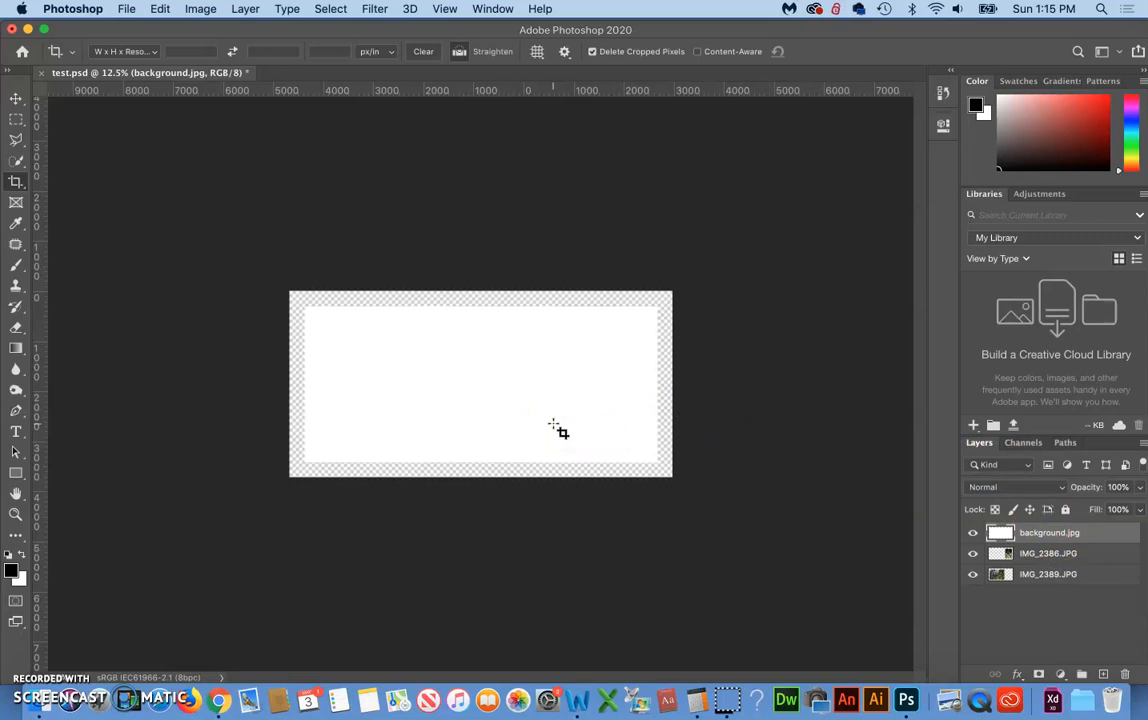
pyautogui.press('super+BackSpace')
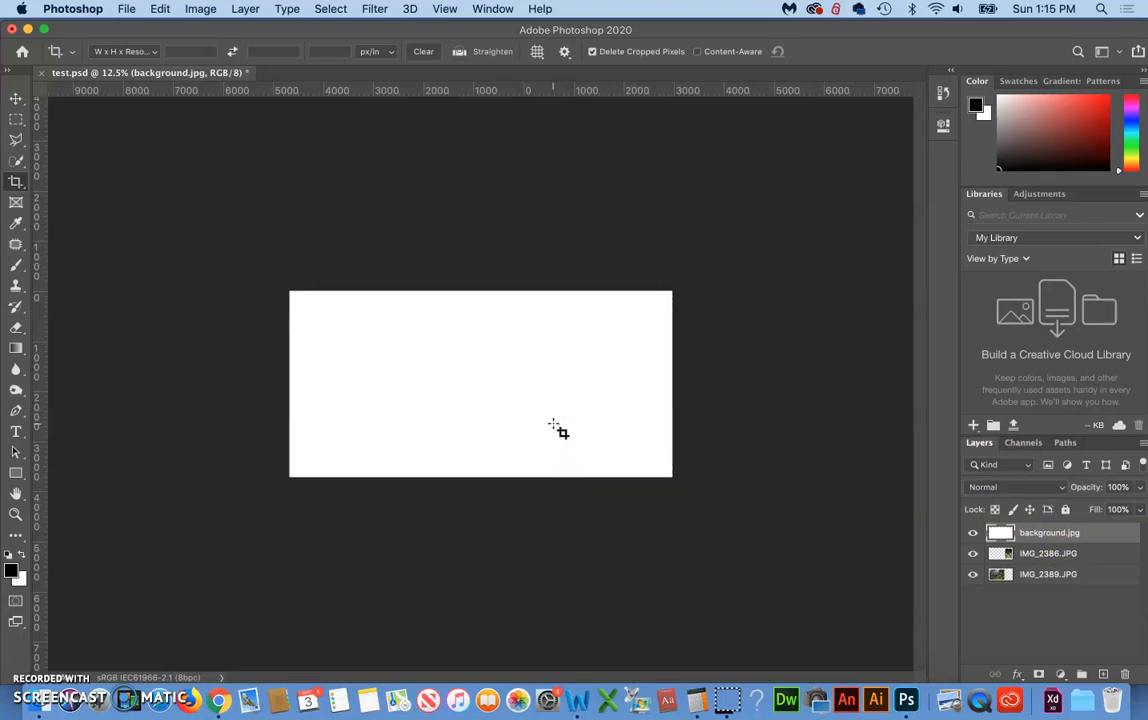
pyautogui.hotkey('alt', 'BackSpace')
pyautogui.click(12, 570)
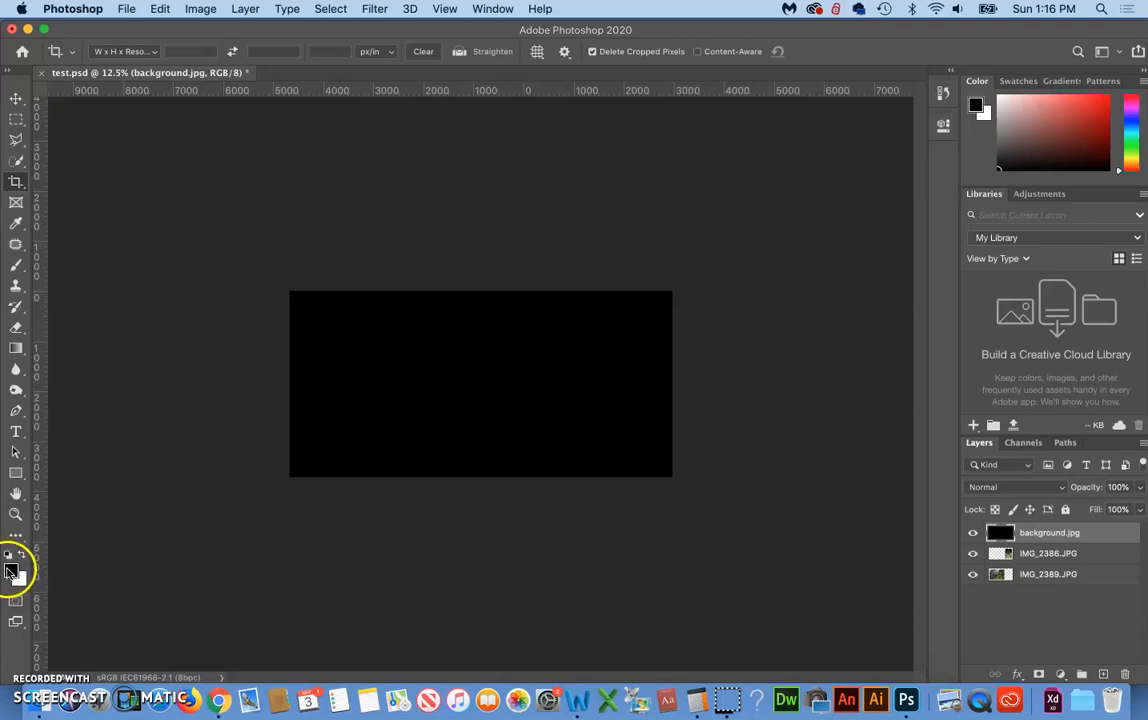
pyautogui.press('super+BackSpace')
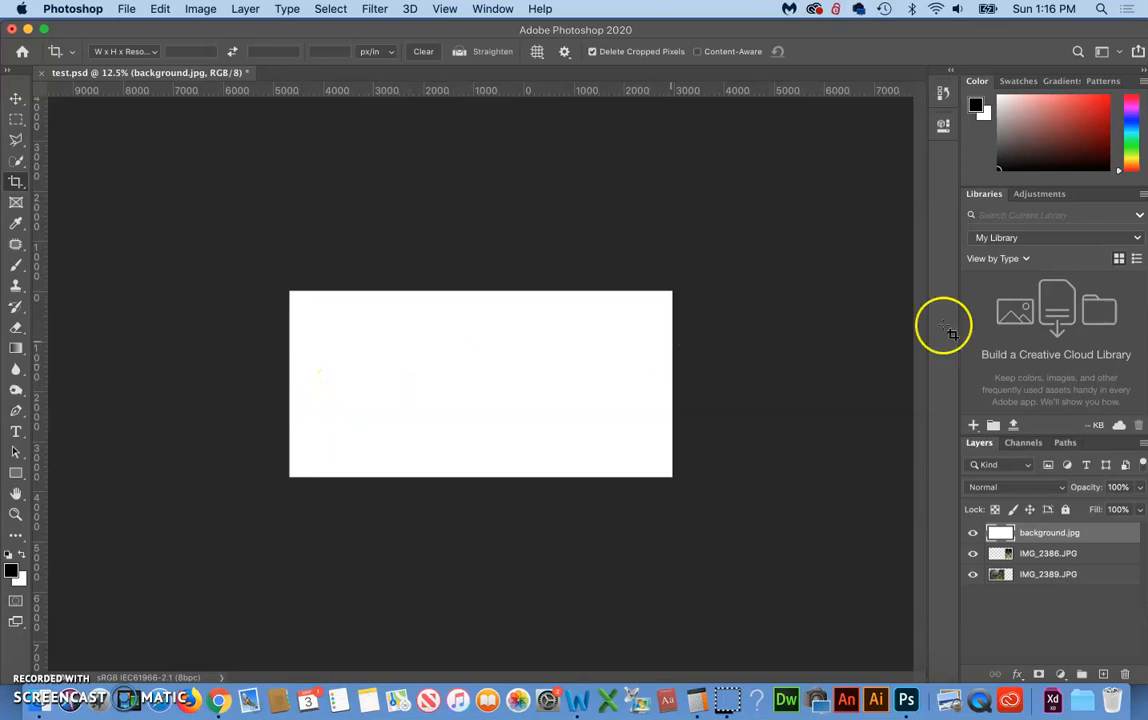
pyautogui.moveTo(1036, 532); pyautogui.dragTo(1035, 589)
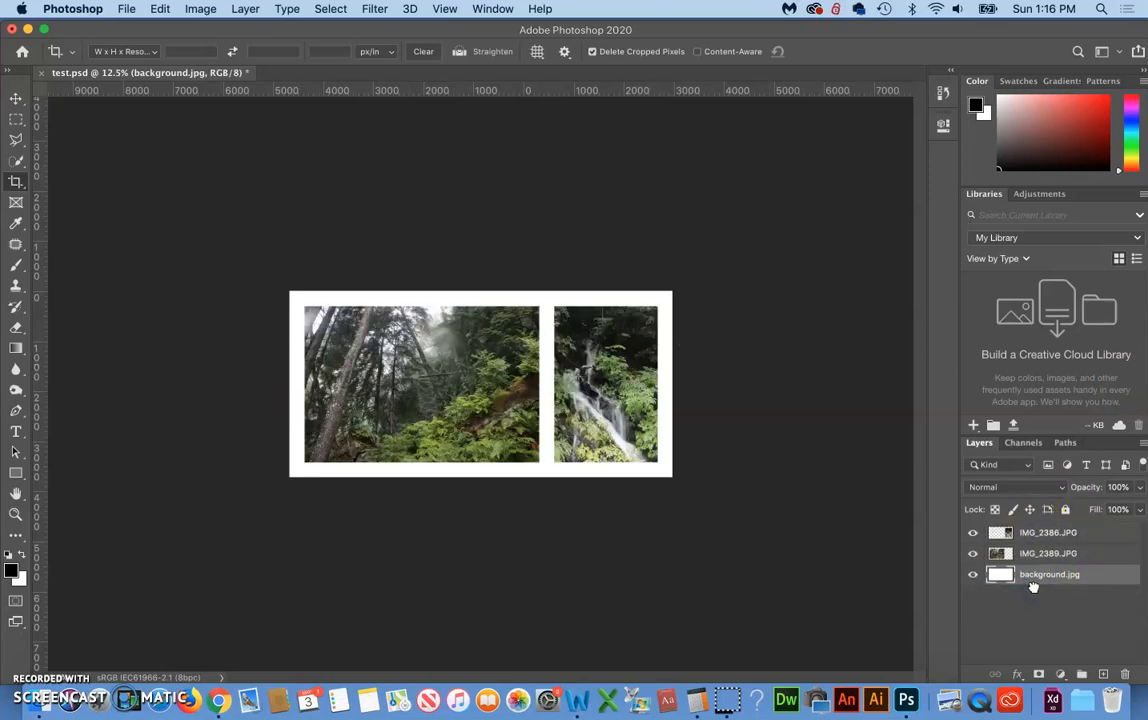
# Save the composition as test.psd in the imgDemo folder in Photoshop format with layers, replacing the existing file
pyautogui.click(38, 651)
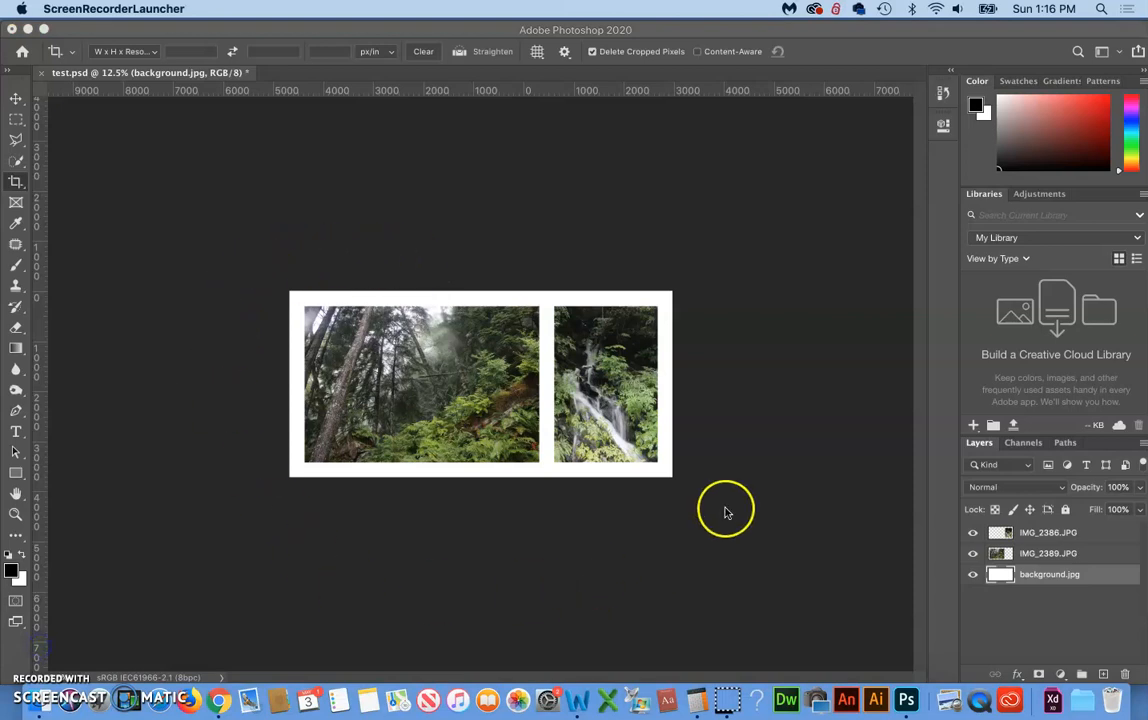
pyautogui.click(90, 28)
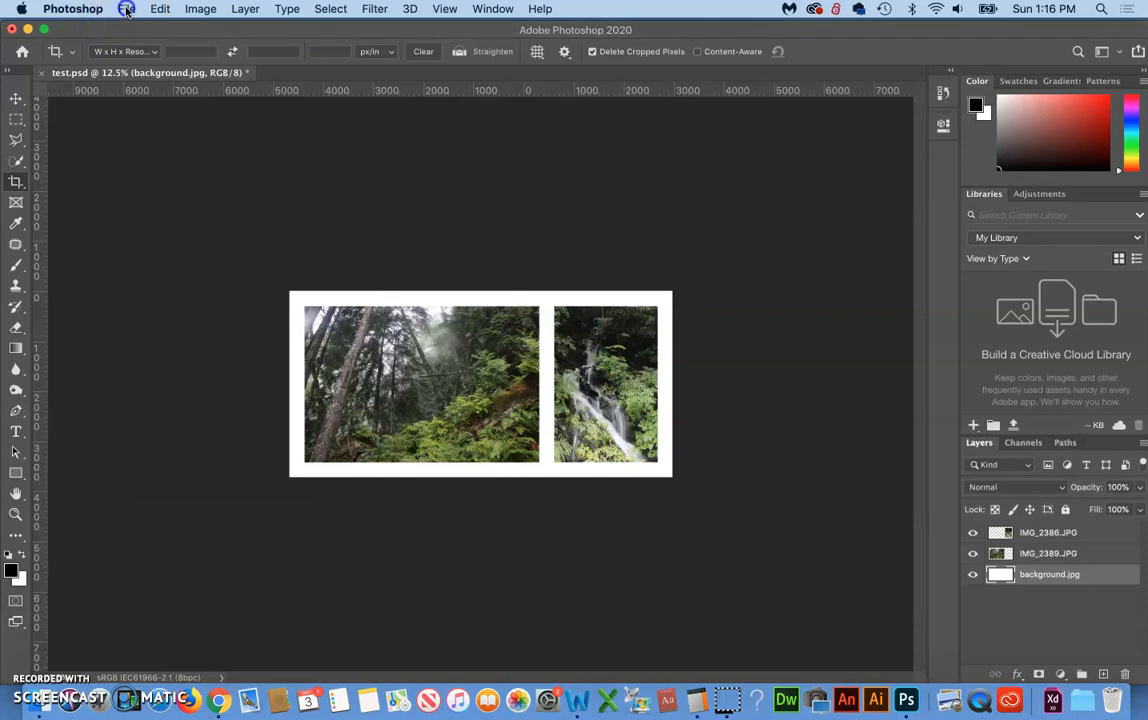
pyautogui.click(127, 10)
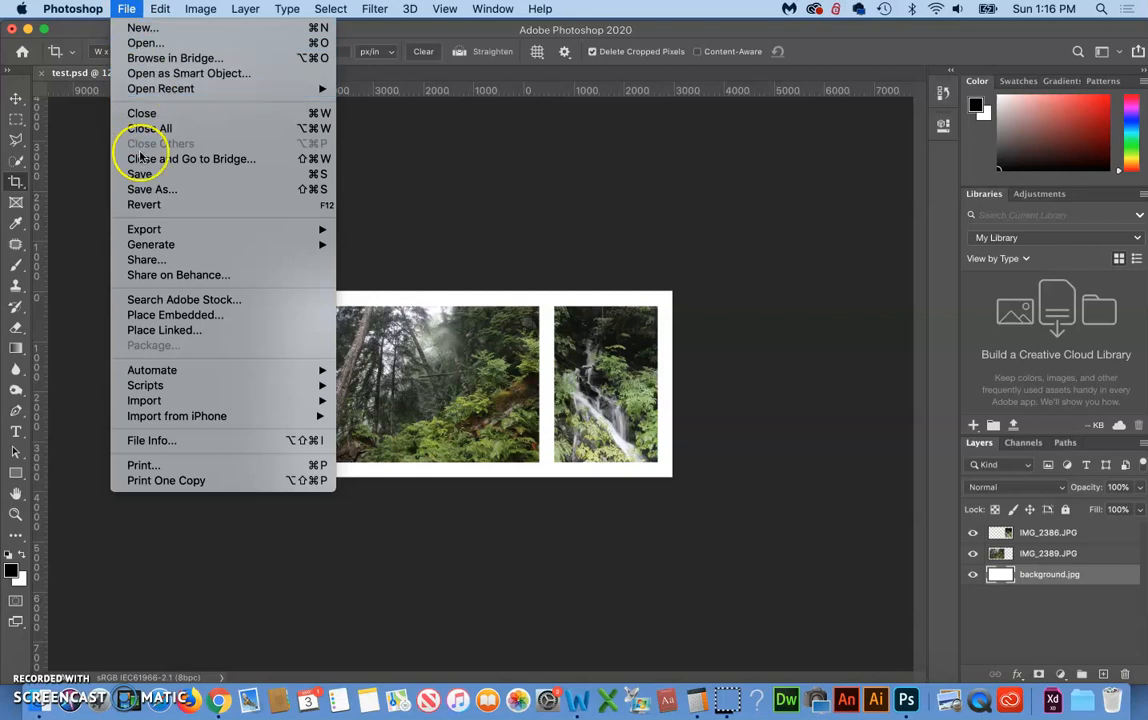
pyautogui.click(150, 190)
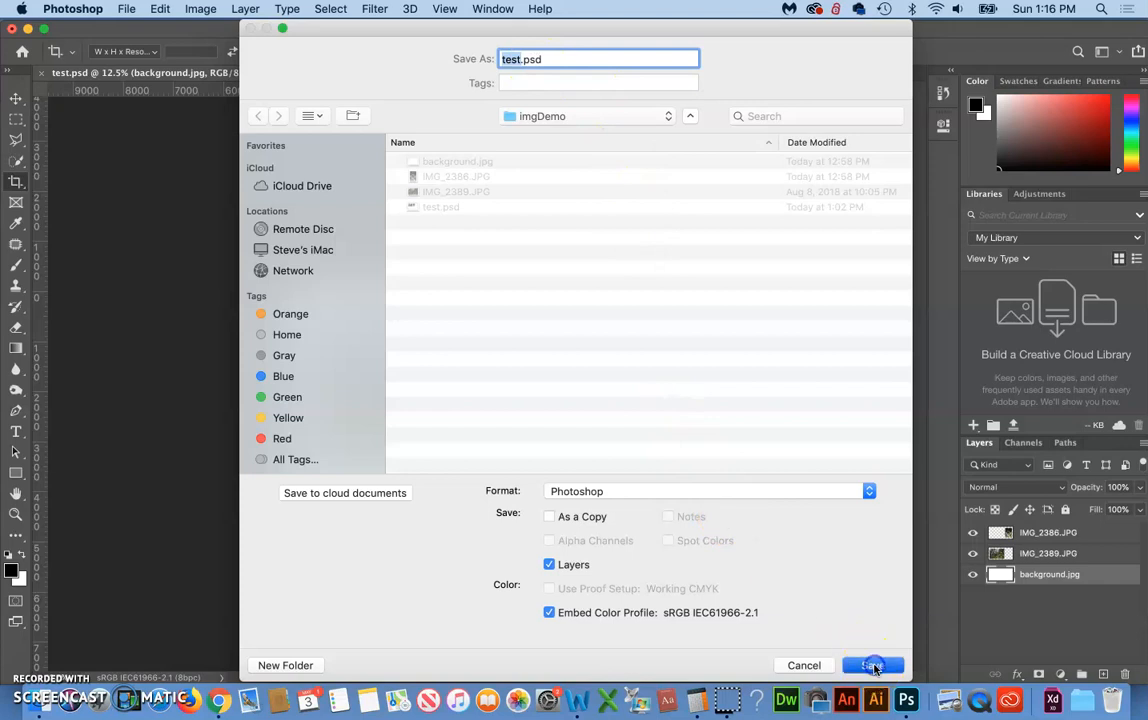
pyautogui.click(873, 666)
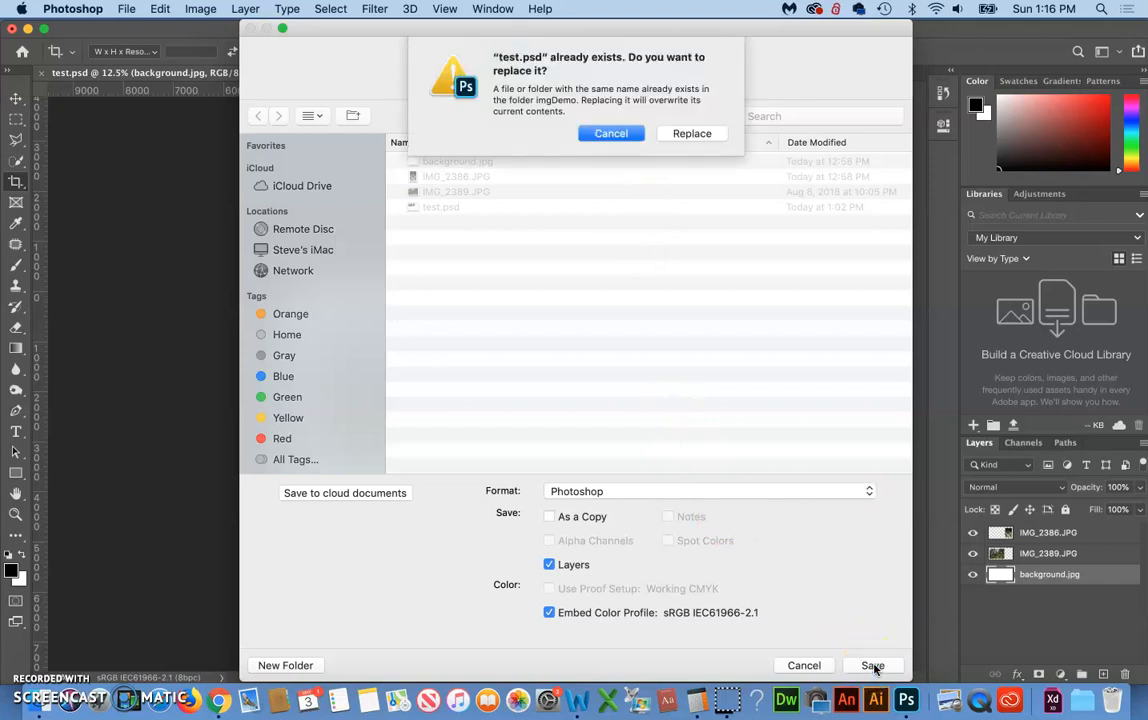
pyautogui.click(692, 133)
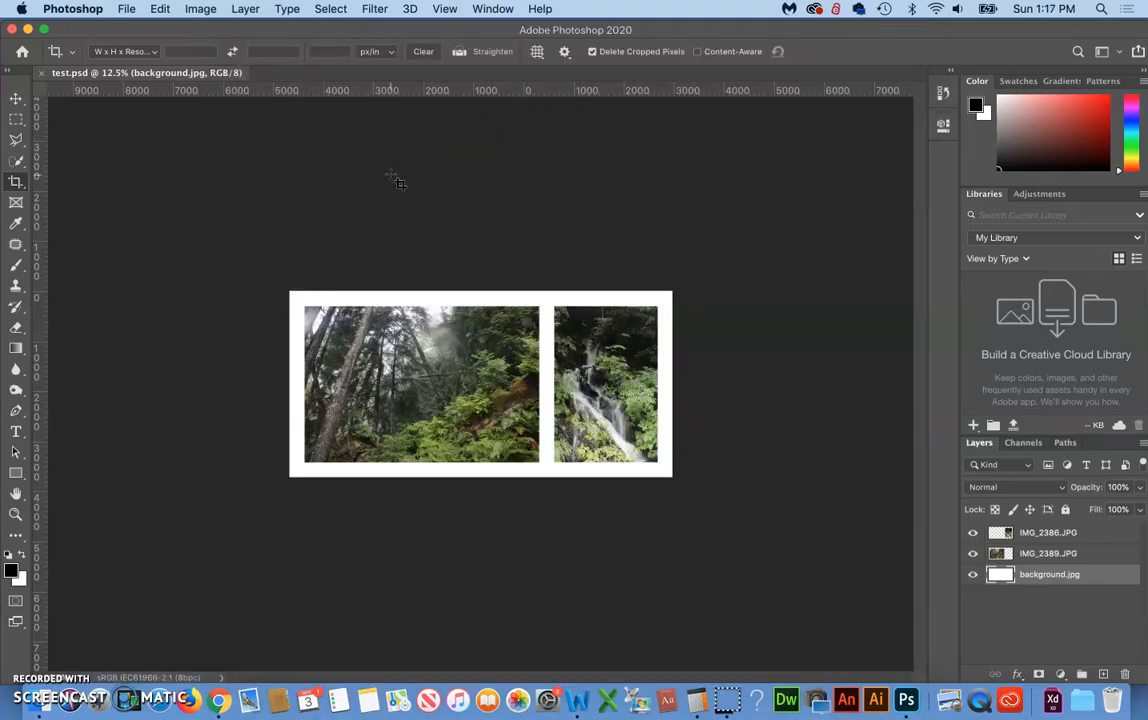
# Check the composition's pixel dimensions, print size and resolution in the Image Size dialog without changing them
pyautogui.click(456, 202)
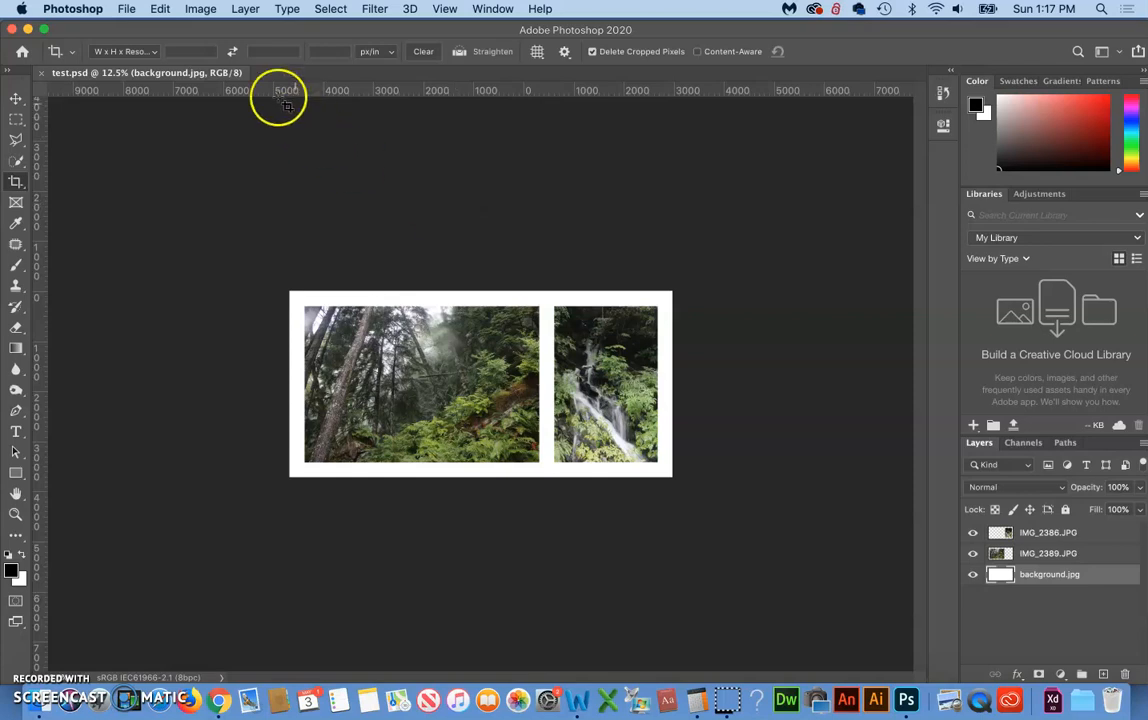
pyautogui.click(200, 10)
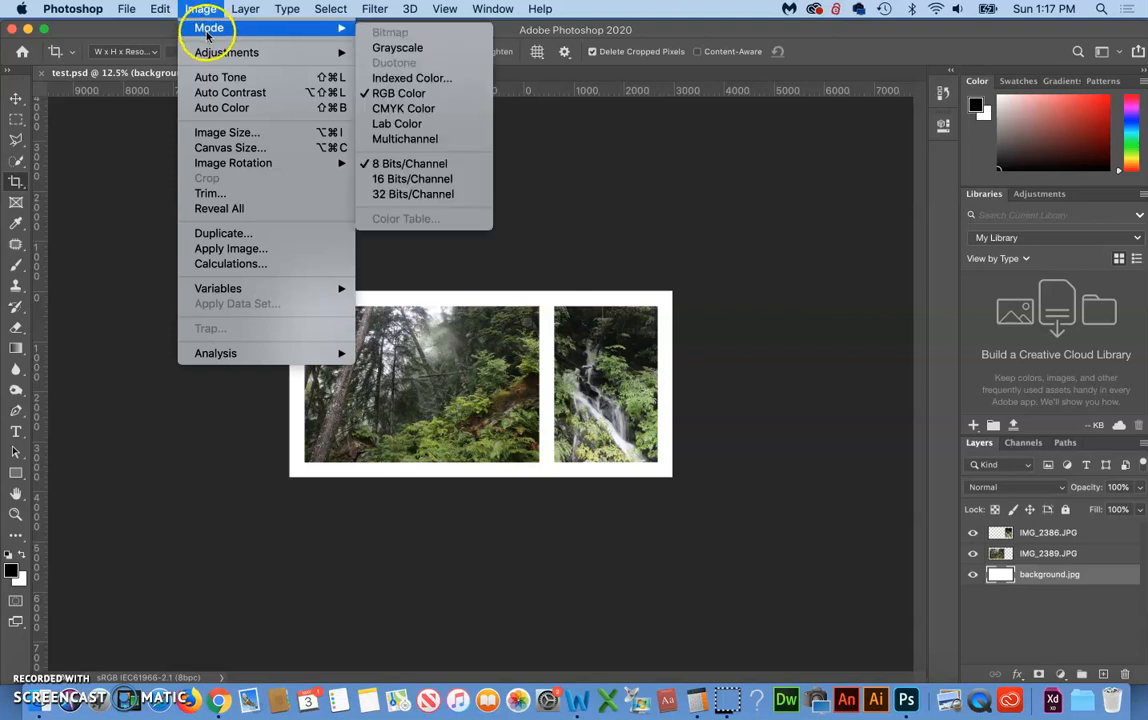
pyautogui.click(215, 133)
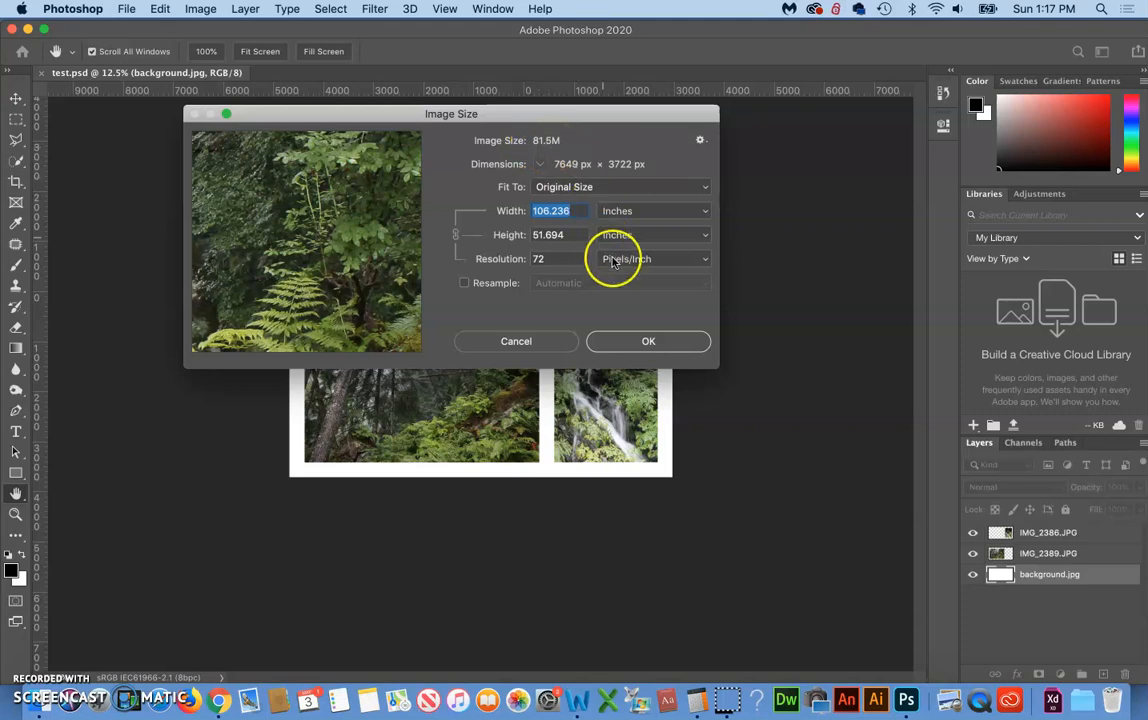
pyautogui.click(649, 342)
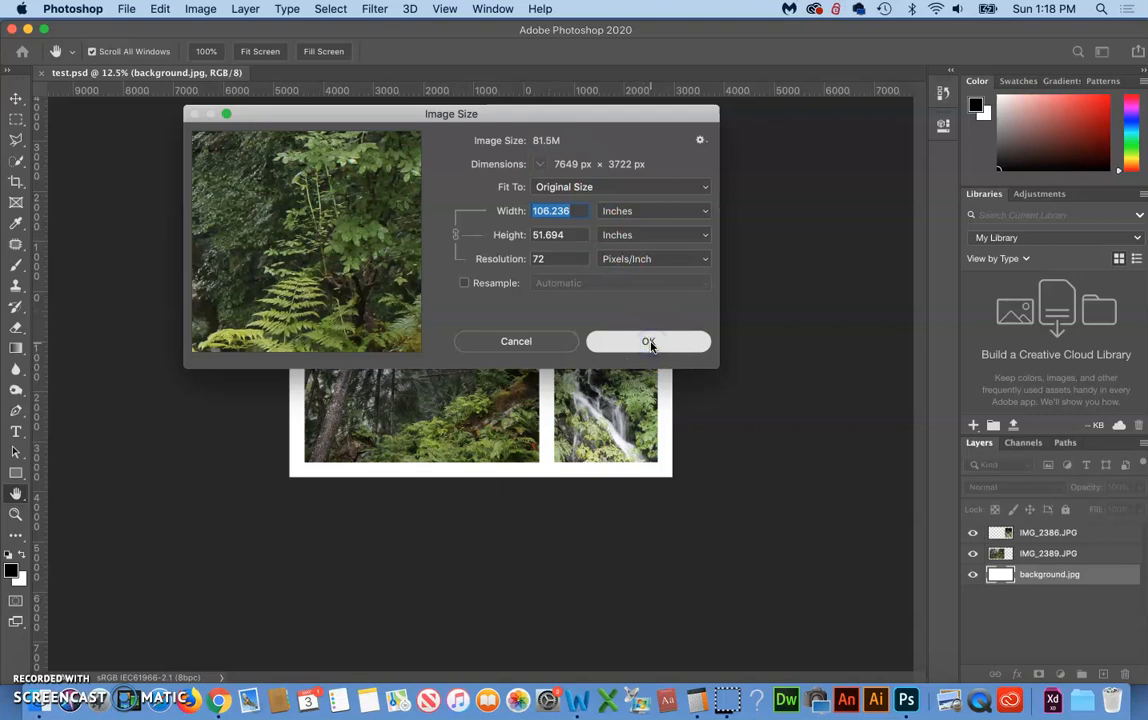
pyautogui.press('c')
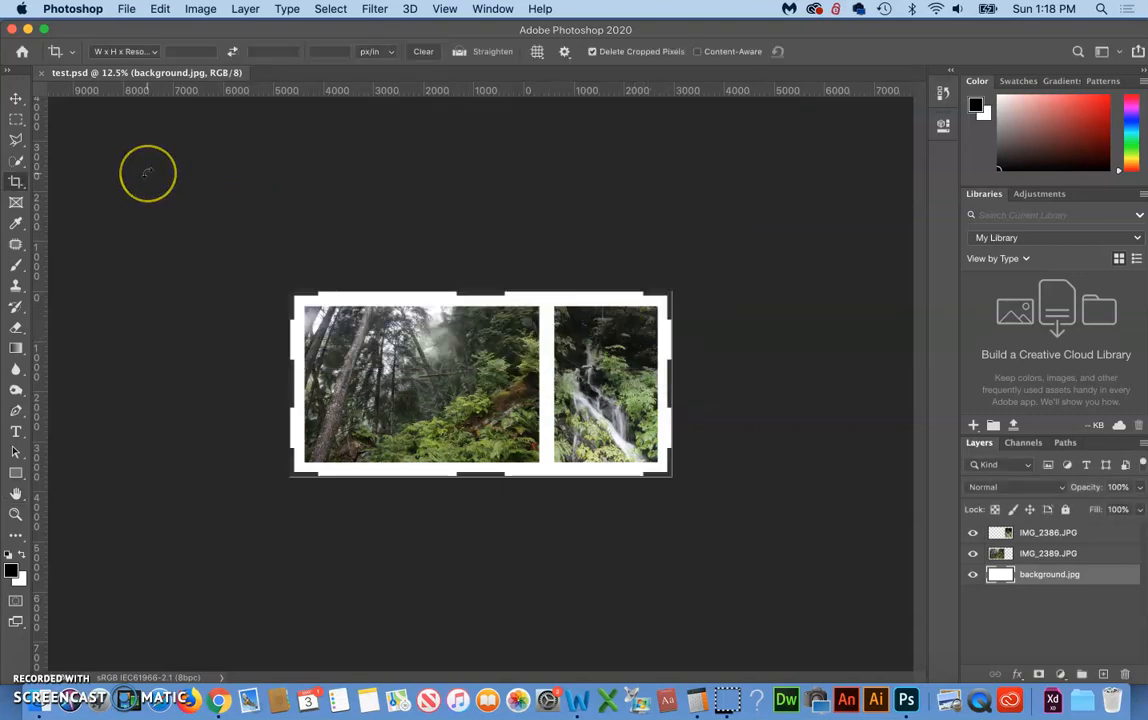
# Minimize the Photoshop, TempVideoDemo and browser windows to clear the desktop
pyautogui.click(28, 31)
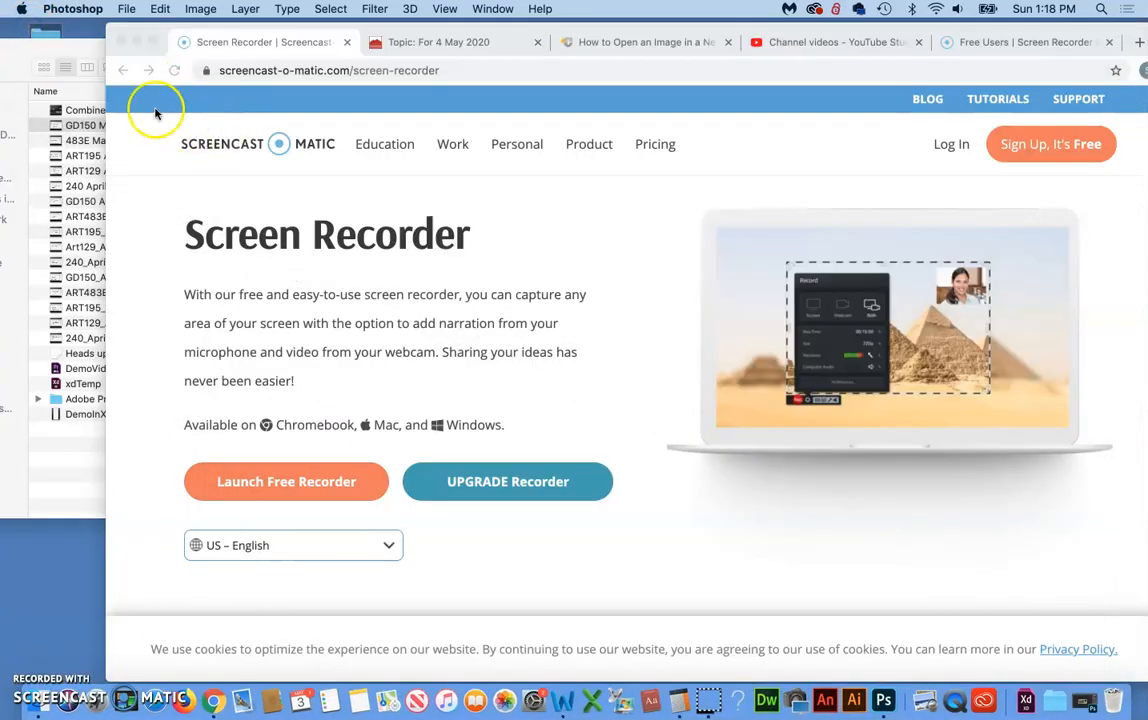
pyautogui.click(83, 48)
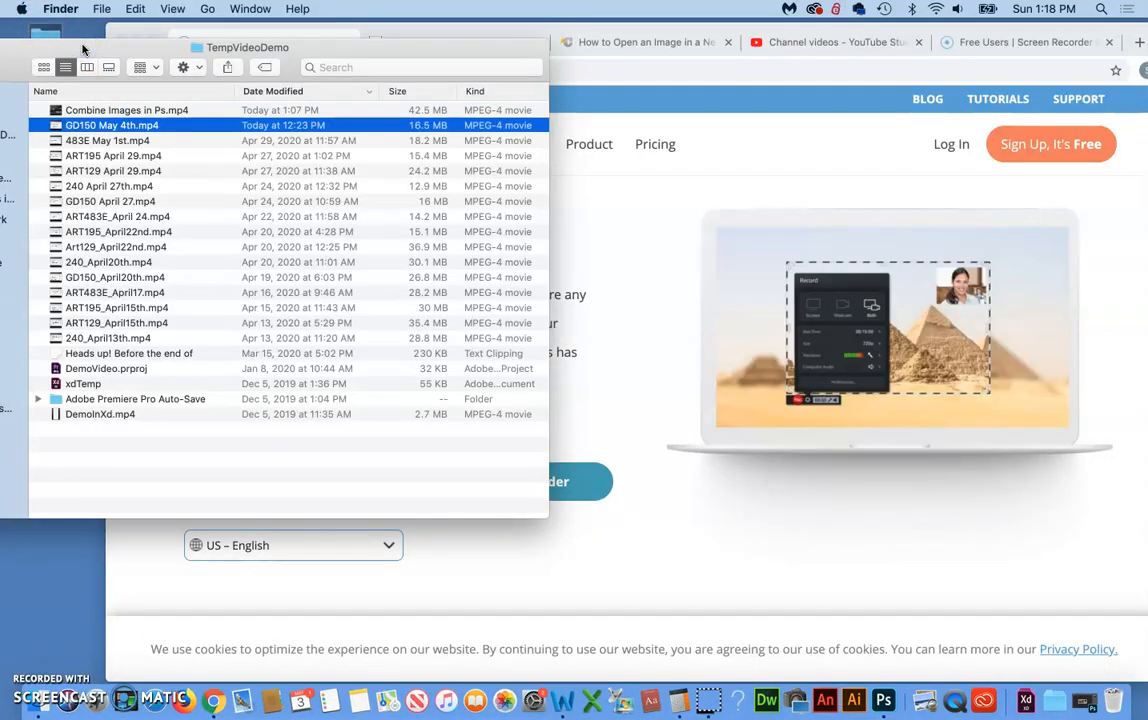
pyautogui.moveTo(20, 45); pyautogui.dragTo(395, 304)
pyautogui.click(97, 45)
pyautogui.click(218, 264)
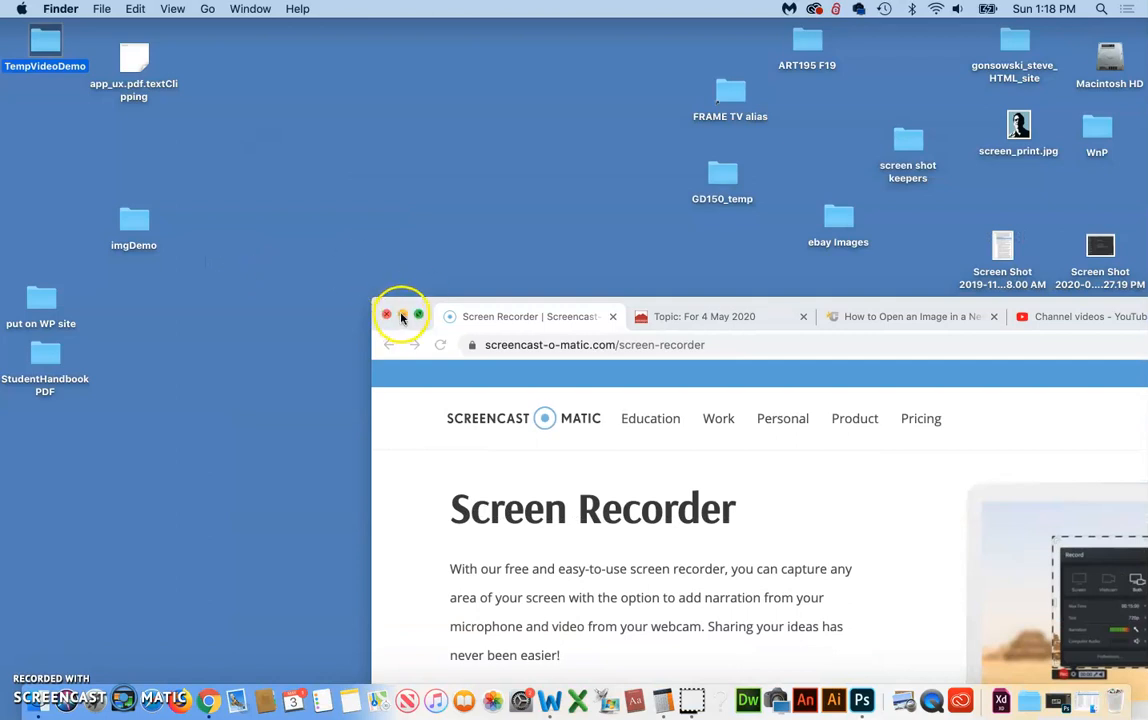
pyautogui.click(398, 316)
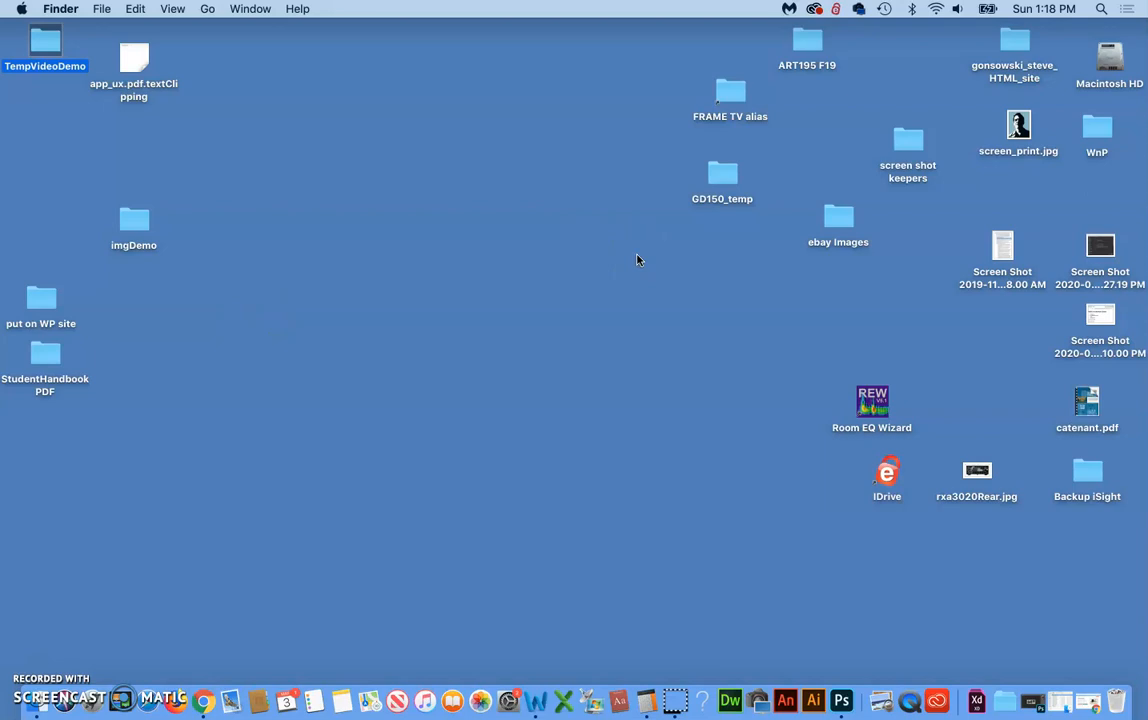
# Open the imgDemo folder from the desktop in Finder, compare its view modes, and check the size of test.psd in list view
pyautogui.click(29, 565)
pyautogui.doubleClick(134, 224)
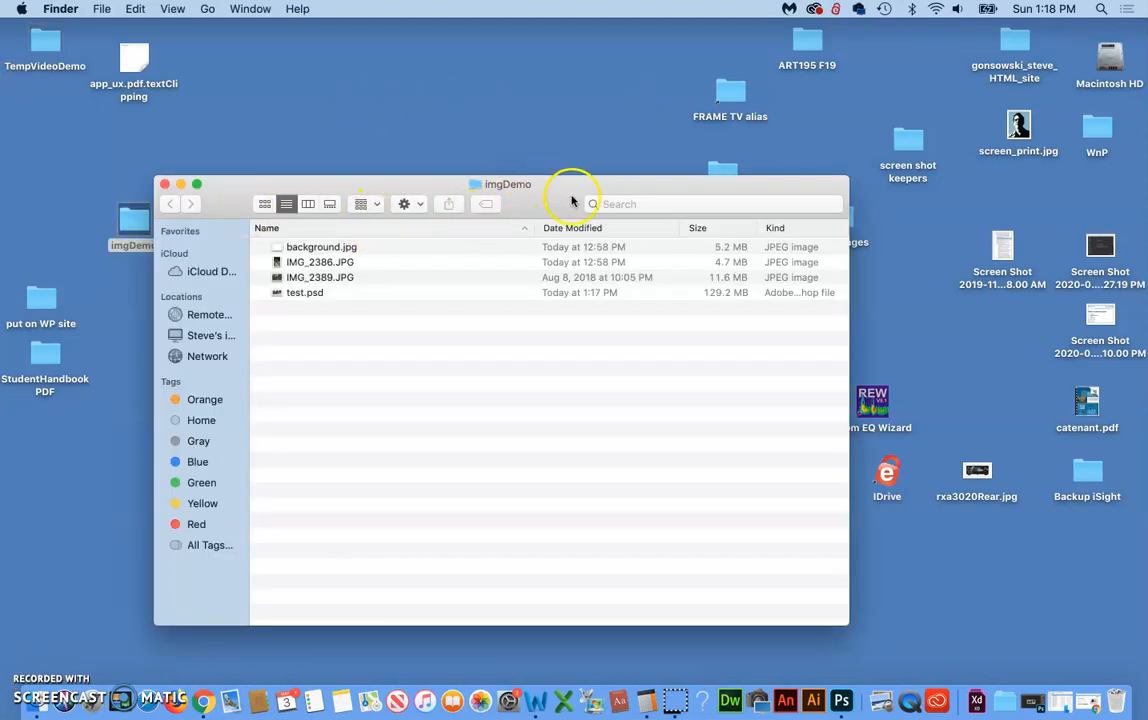
pyautogui.moveTo(571, 196); pyautogui.dragTo(655, 118)
pyautogui.click(346, 122)
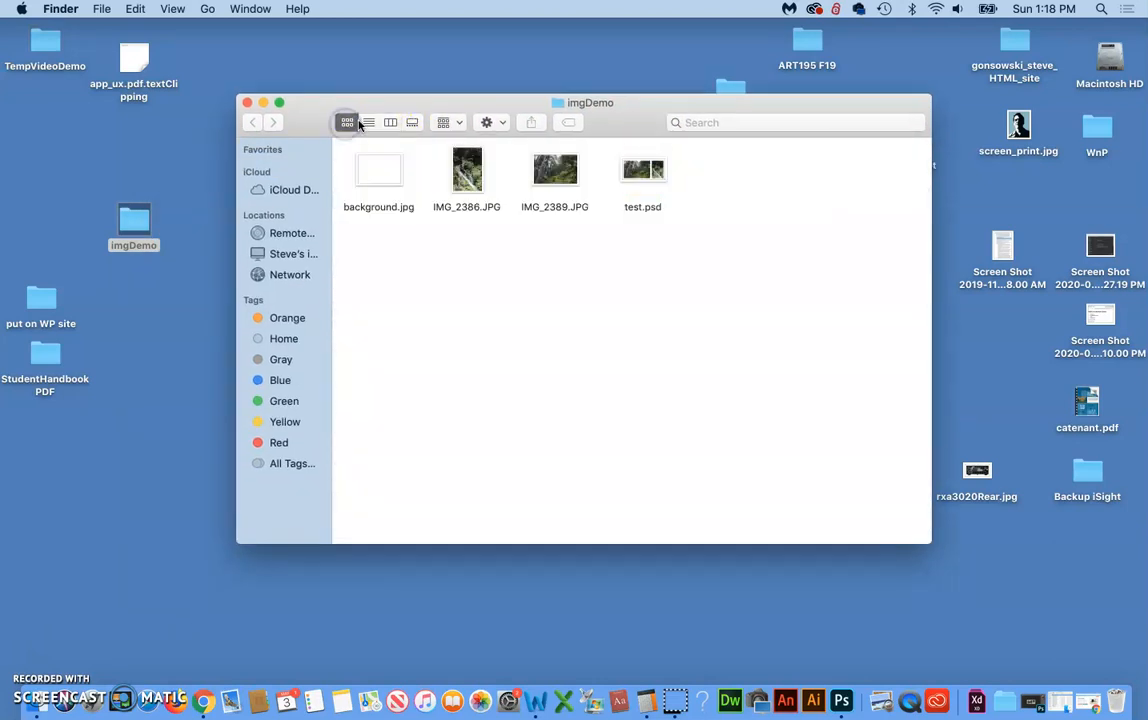
pyautogui.click(372, 122)
pyautogui.click(390, 122)
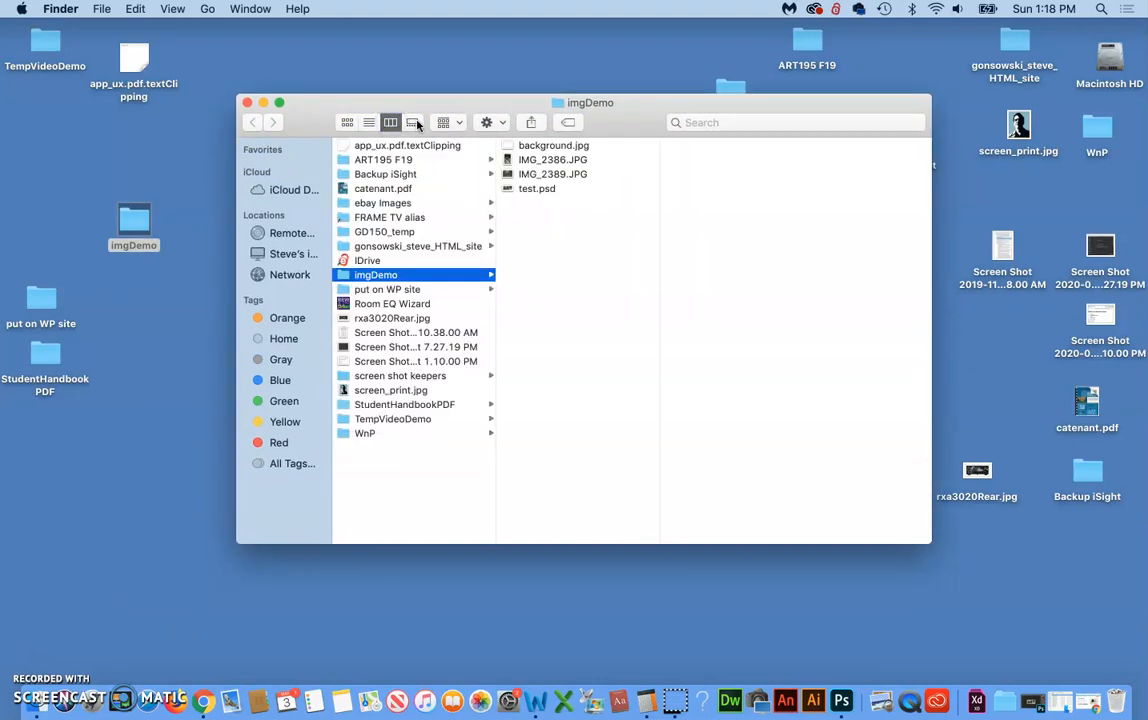
pyautogui.click(412, 122)
pyautogui.click(369, 122)
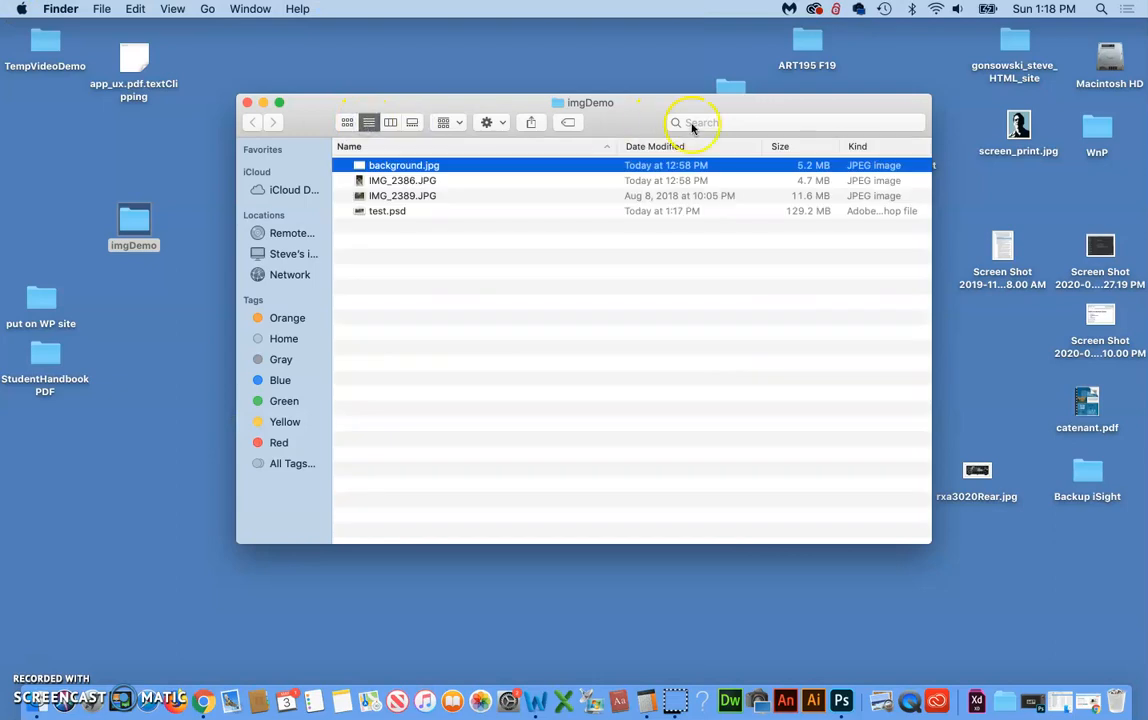
pyautogui.click(376, 214)
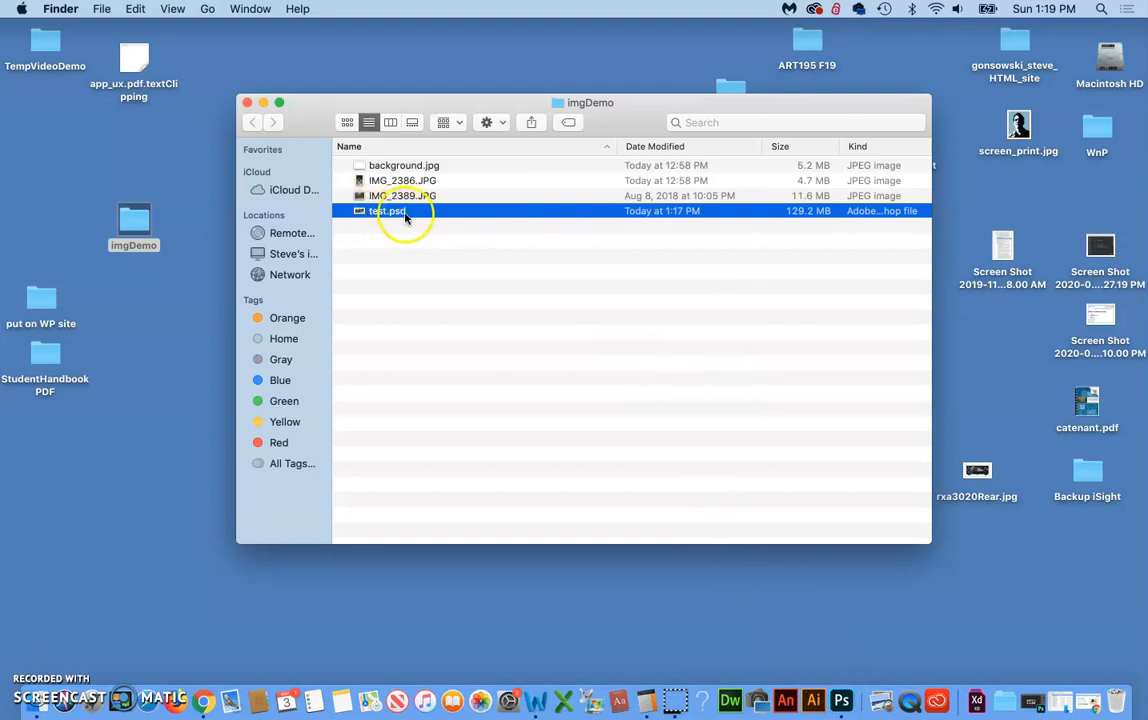
# Return to Photoshop and resize the composition to 55 inches wide with Resample on and the proportions linked
pyautogui.click(843, 703)
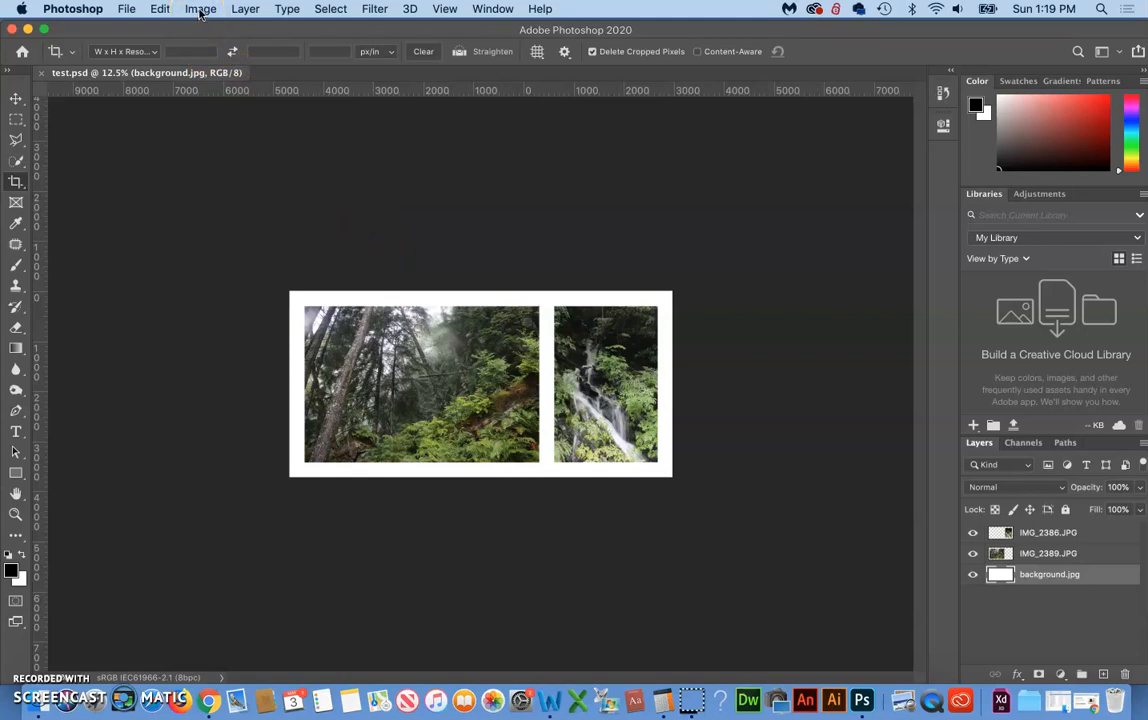
pyautogui.click(199, 10)
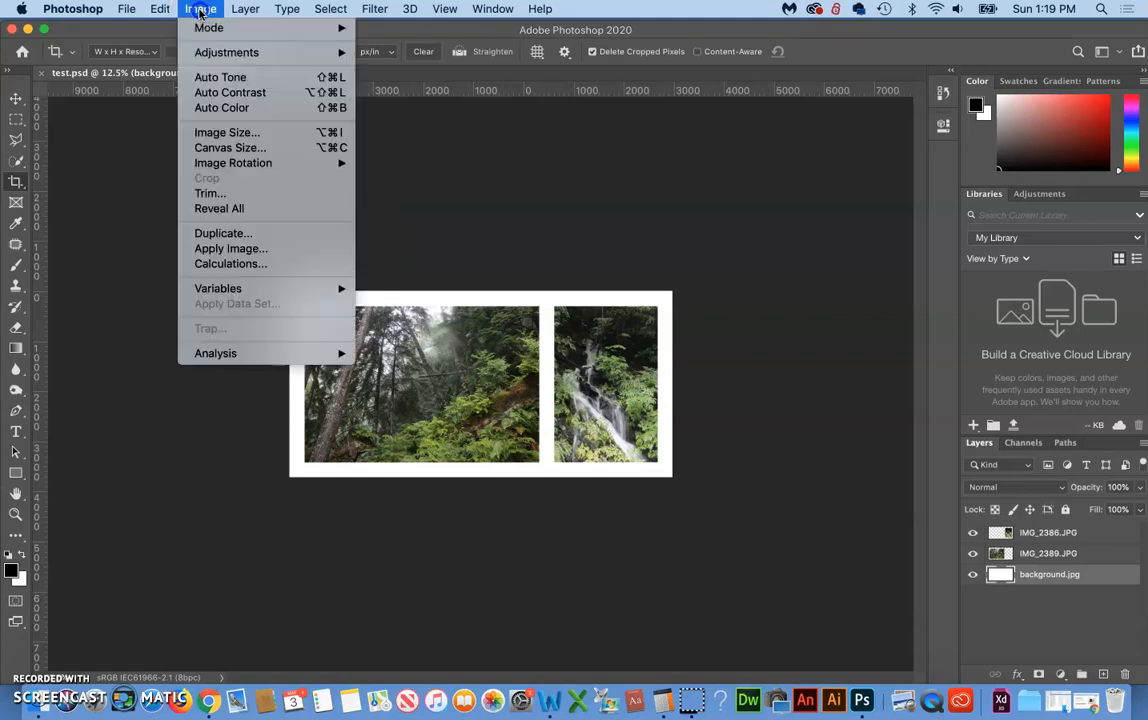
pyautogui.click(222, 133)
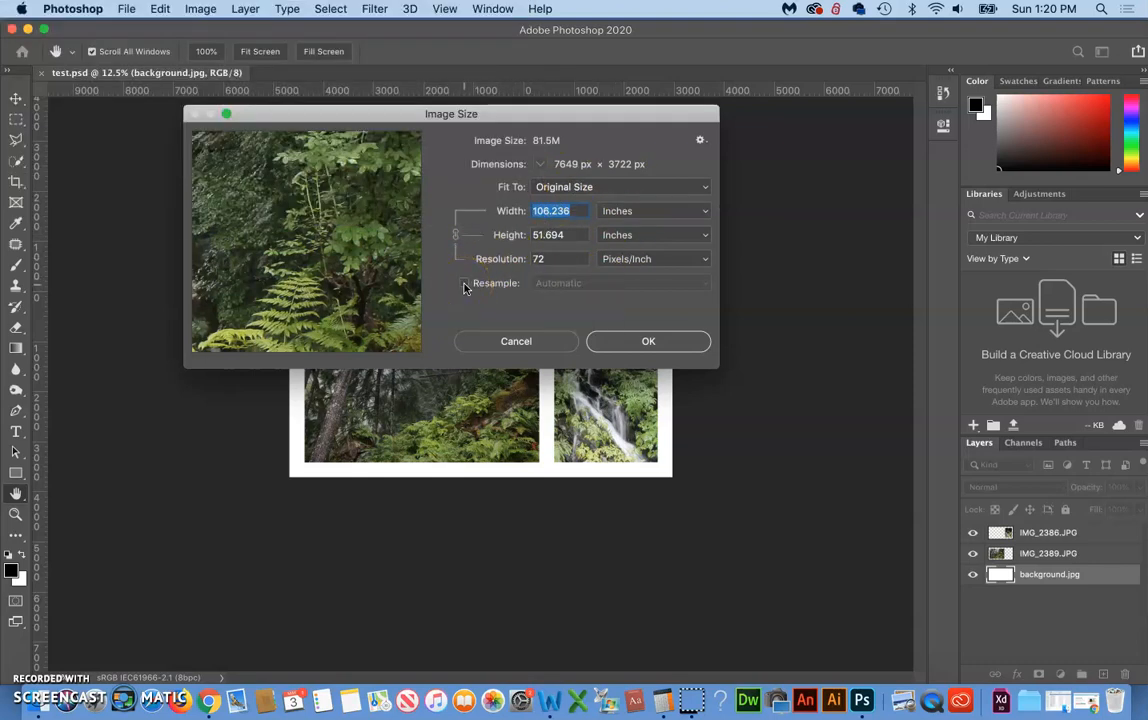
pyautogui.click(464, 284)
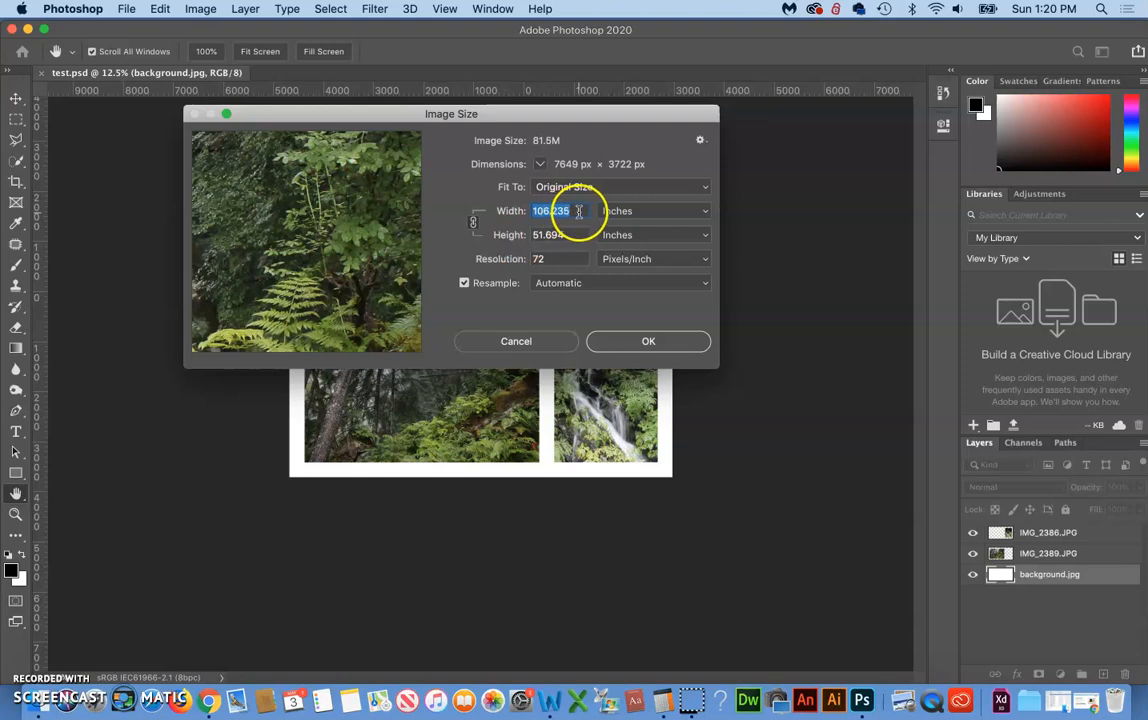
pyautogui.click(473, 221)
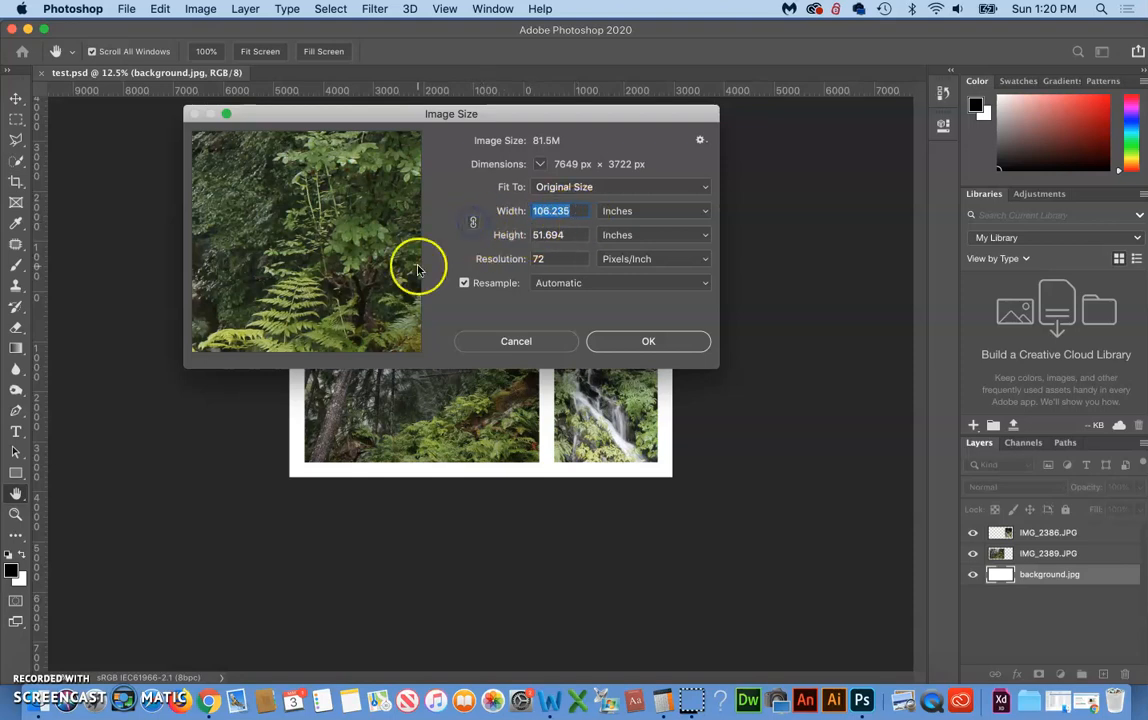
pyautogui.click(473, 222)
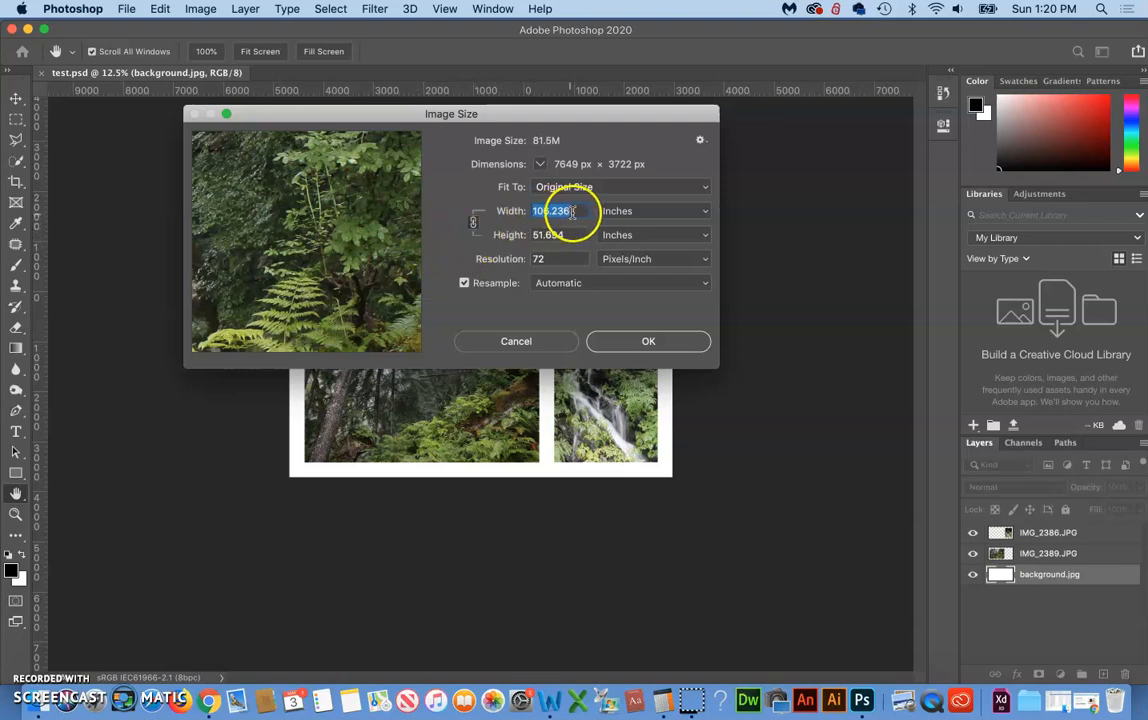
pyautogui.moveTo(578, 211); pyautogui.dragTo(502, 211)
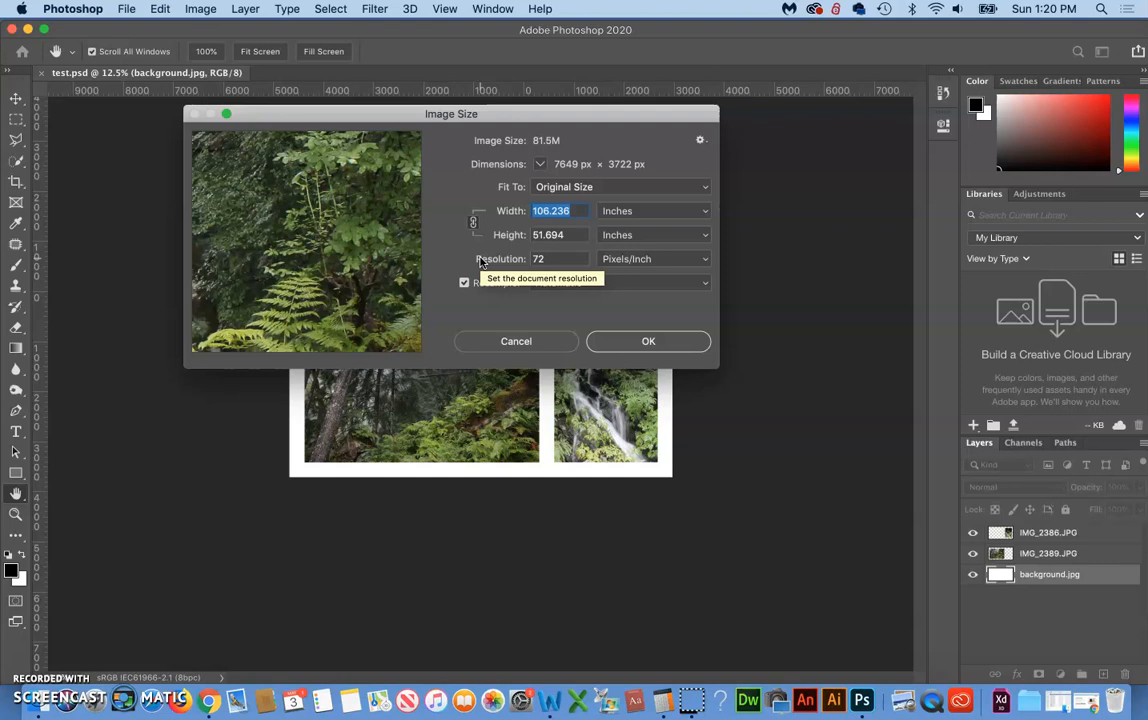
pyautogui.write('55')
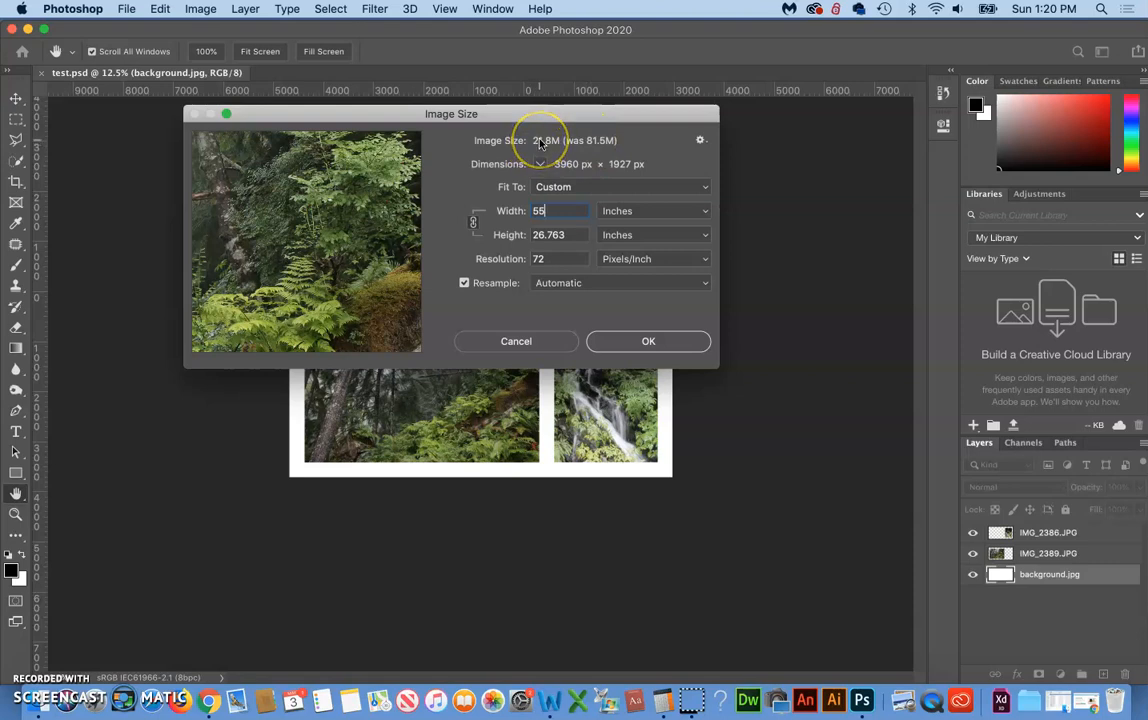
pyautogui.click(665, 343)
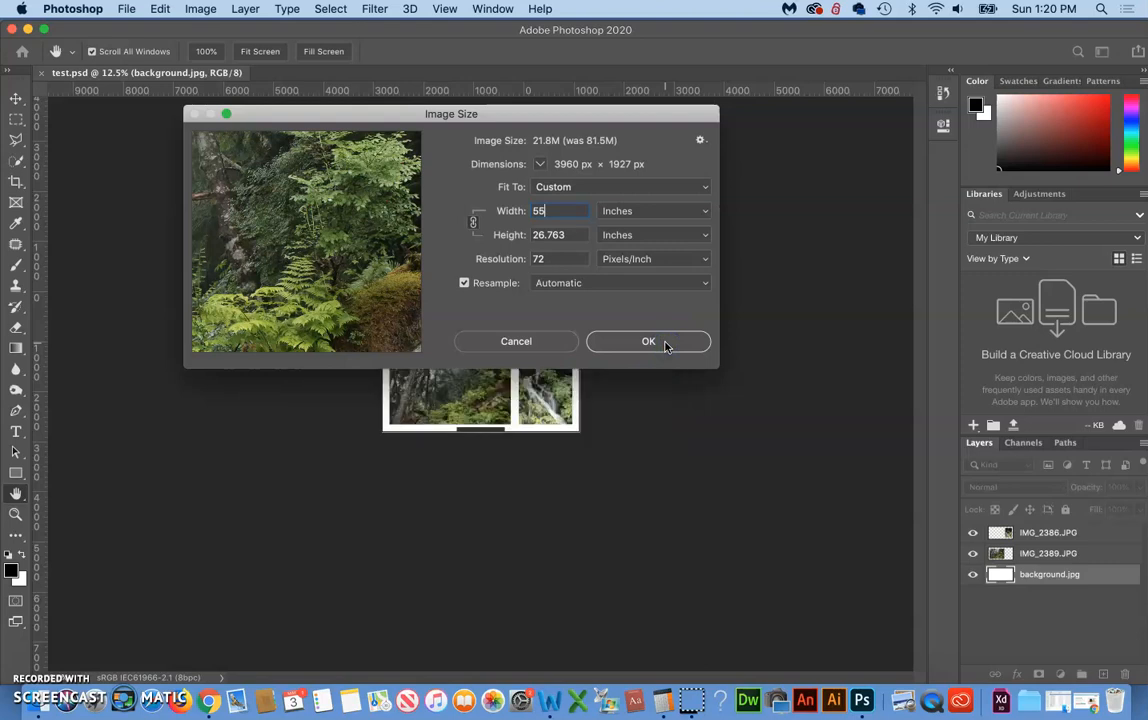
pyautogui.press('c')
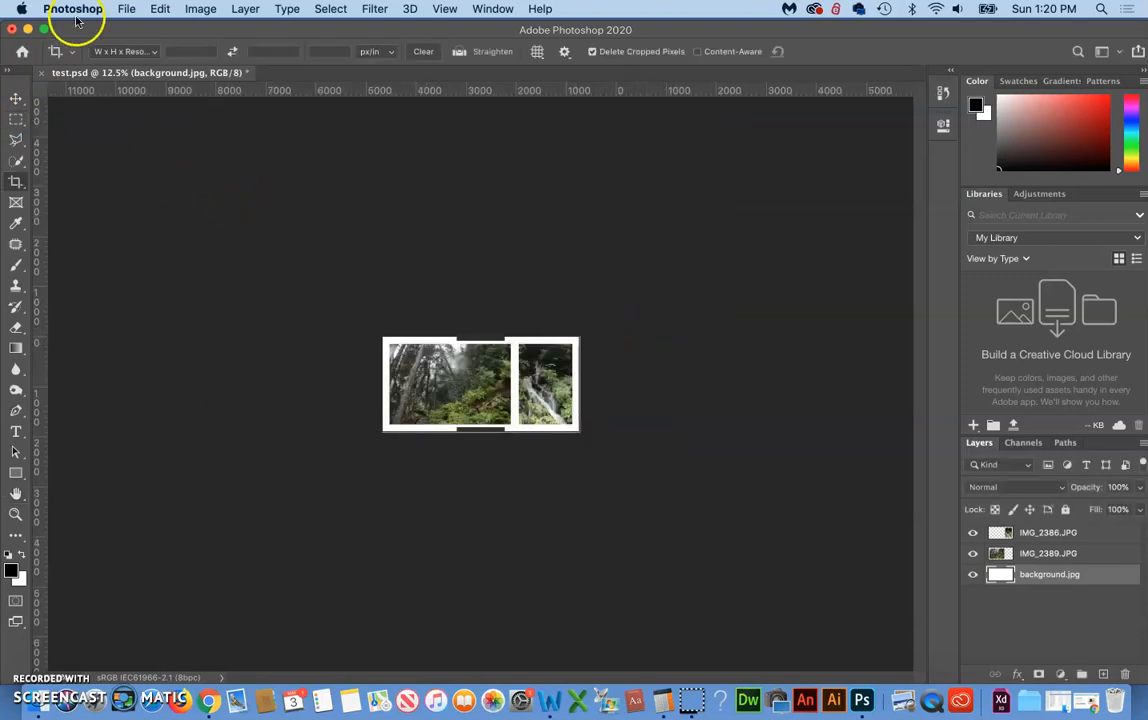
# Save a copy of the composition as test.jpg in the imgDemo folder in JPEG format with quality 12 (Maximum) and Baseline ("Standard")
pyautogui.click(129, 11)
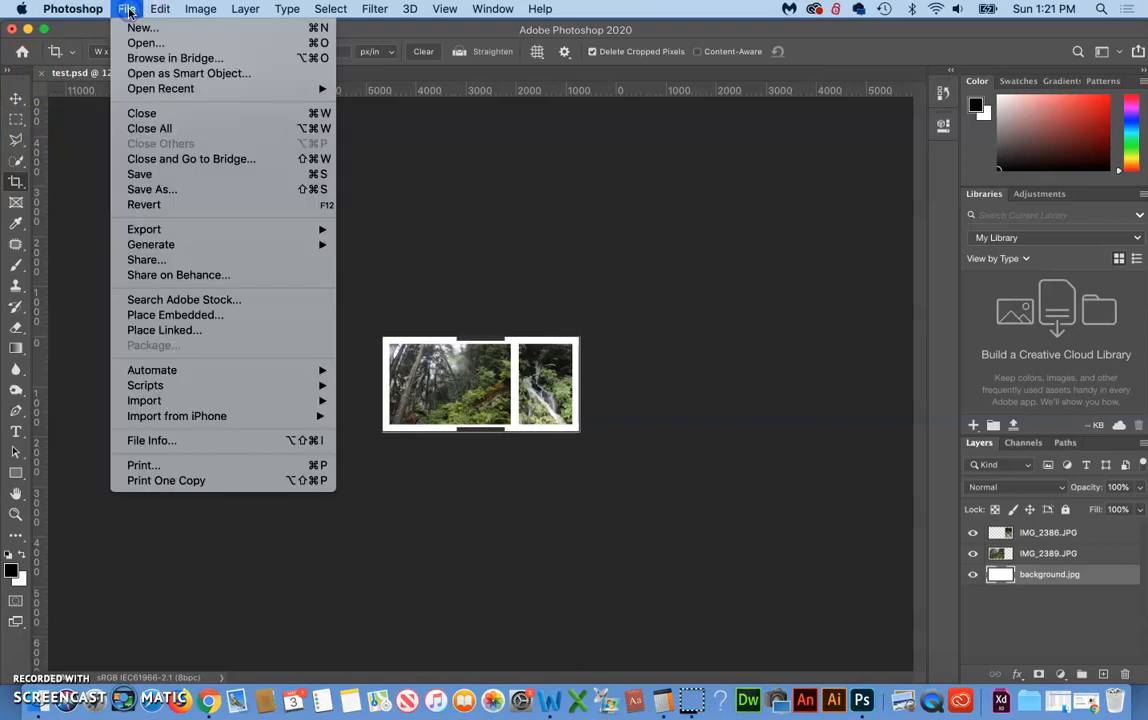
pyautogui.click(169, 190)
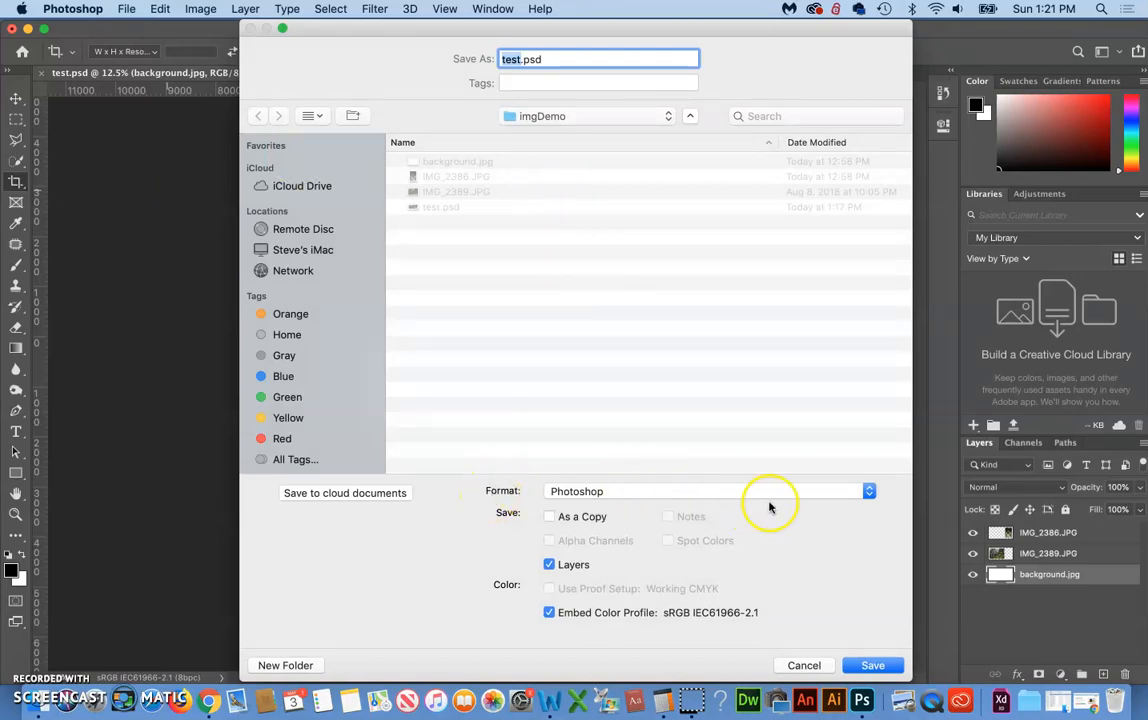
pyautogui.click(868, 491)
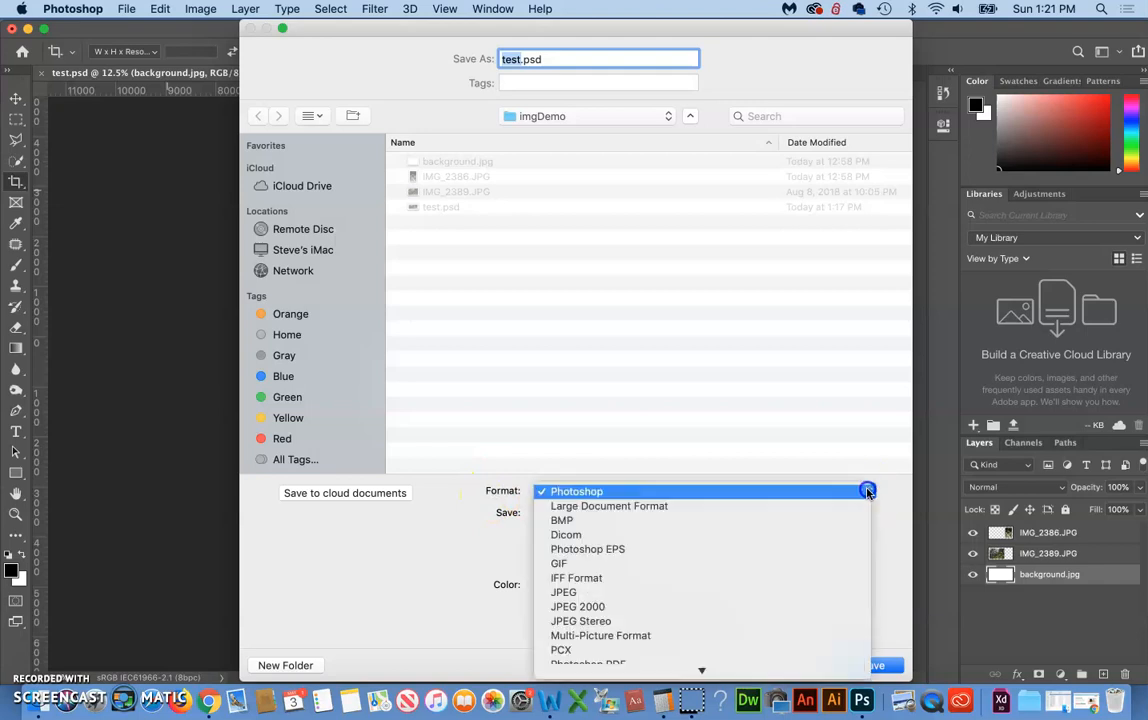
pyautogui.click(616, 593)
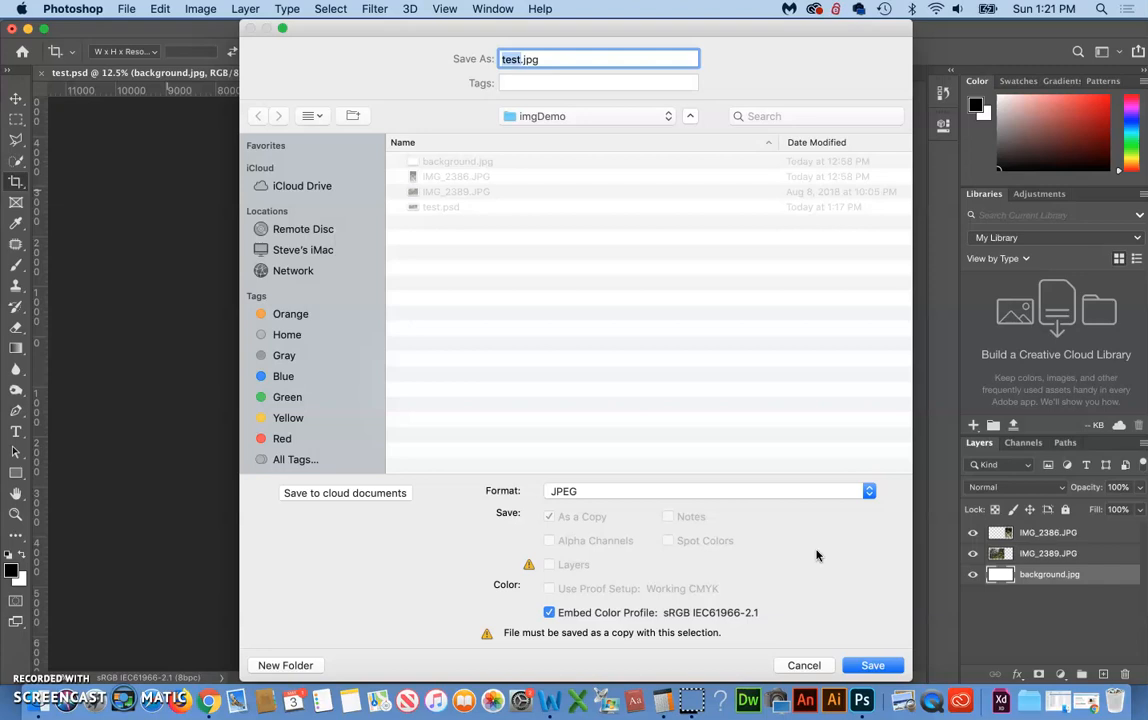
pyautogui.click(873, 666)
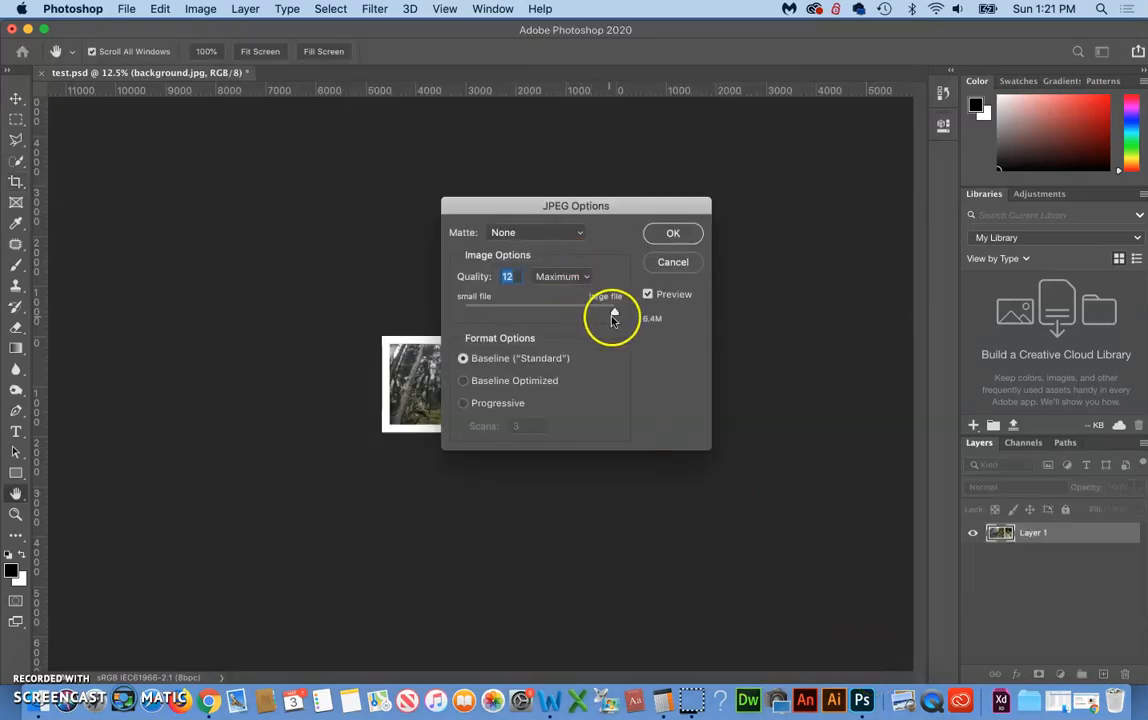
pyautogui.moveTo(614, 314); pyautogui.dragTo(643, 312)
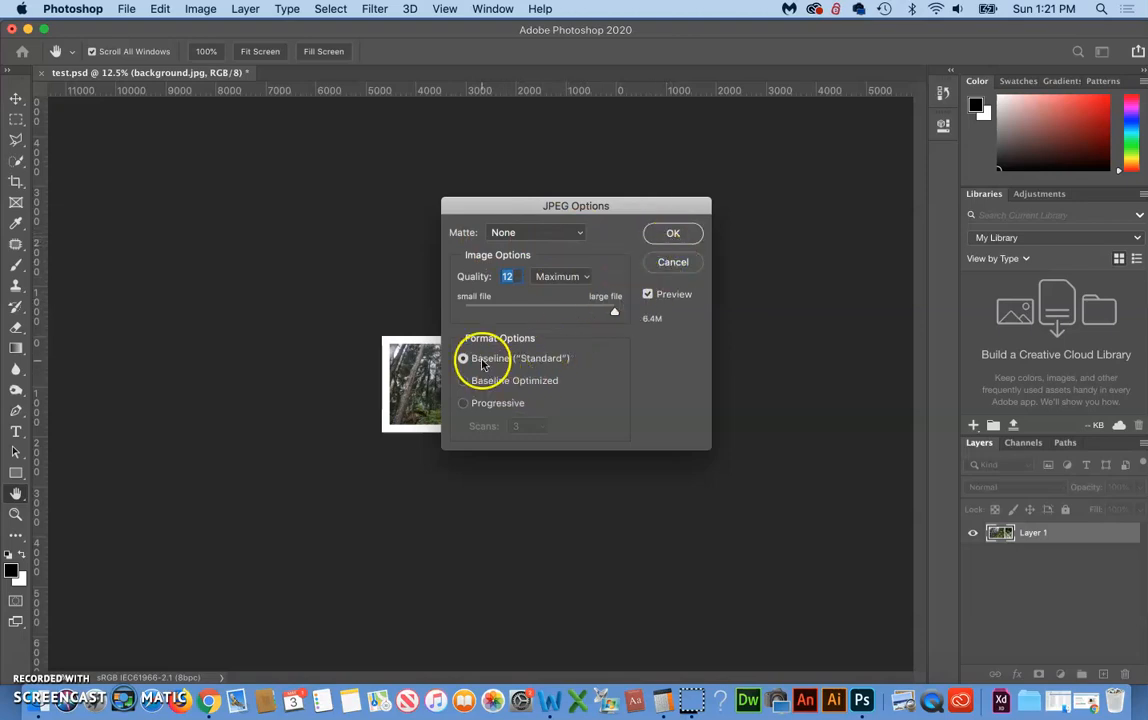
pyautogui.click(672, 233)
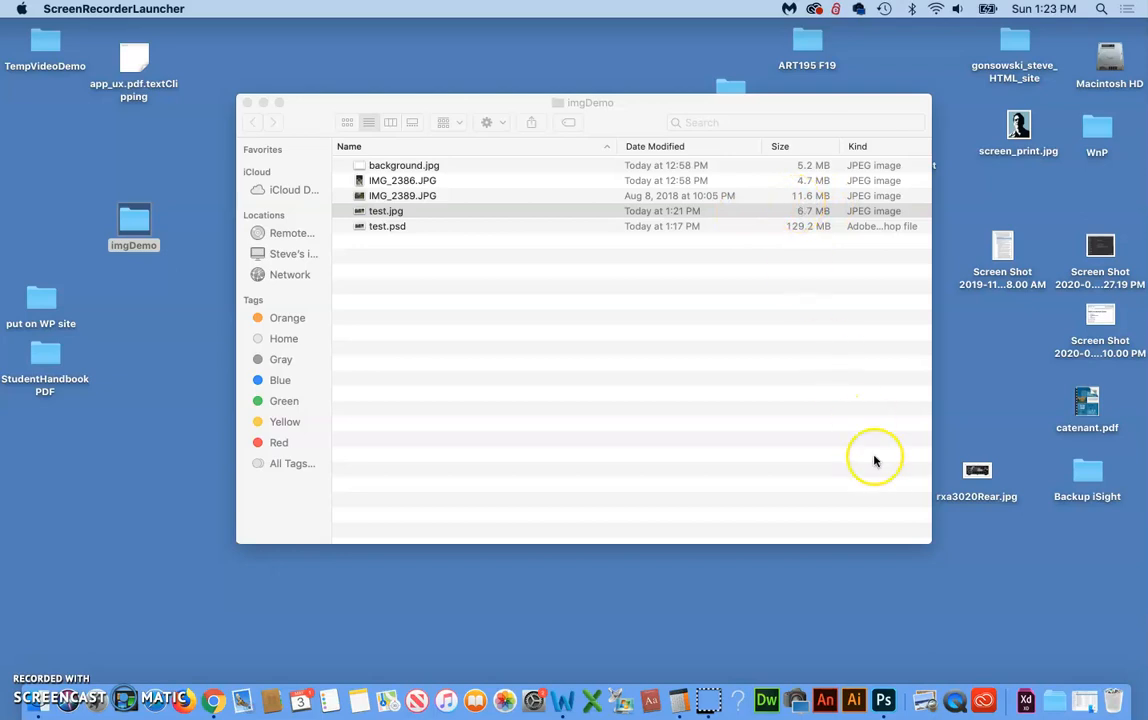
# Return to Photoshop, revert test.psd to its last saved version, and select the Move tool
pyautogui.click(883, 700)
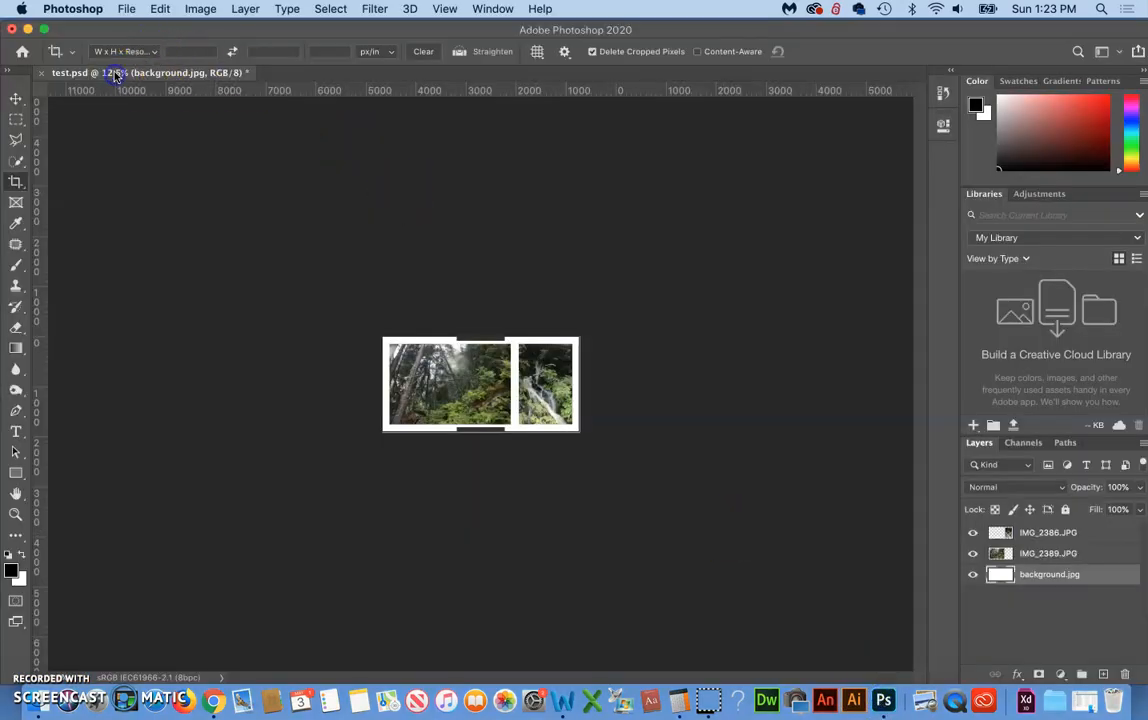
pyautogui.click(125, 10)
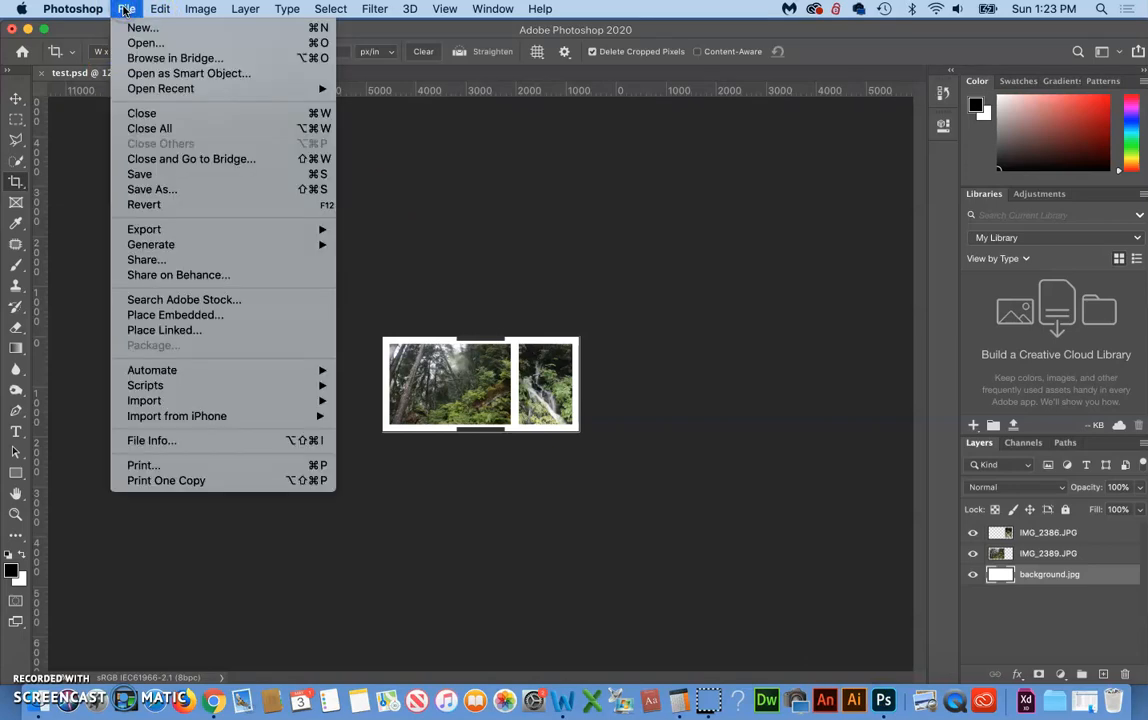
pyautogui.click(168, 204)
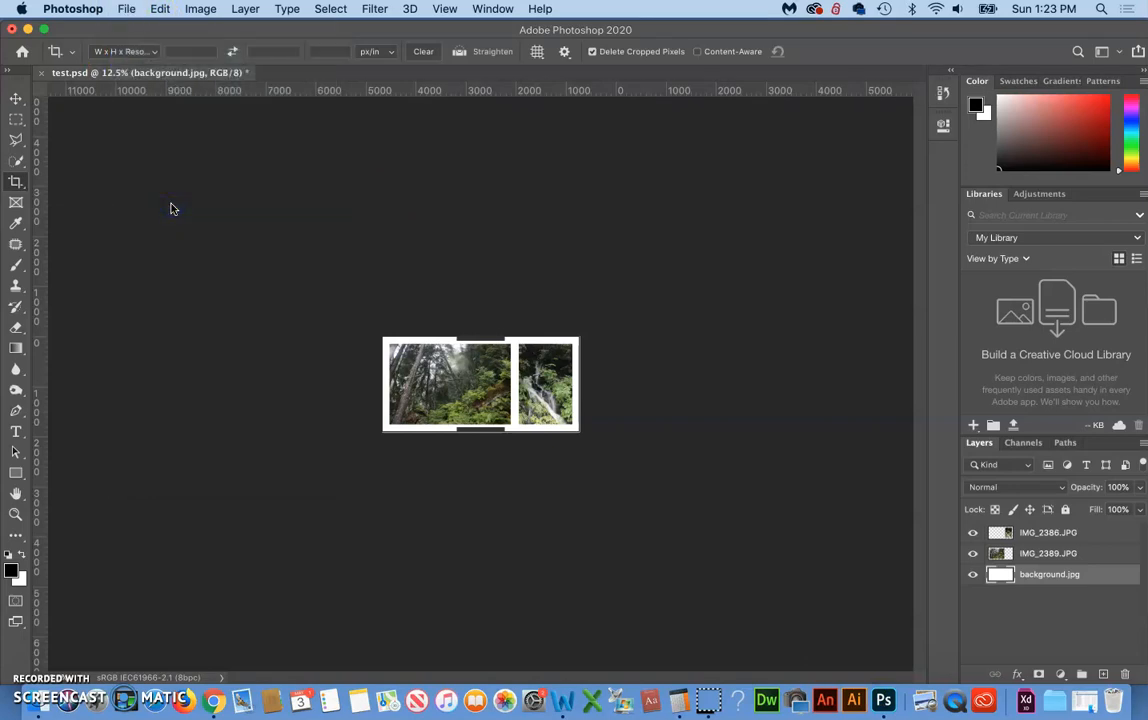
pyautogui.click(18, 100)
pyautogui.click(351, 280)
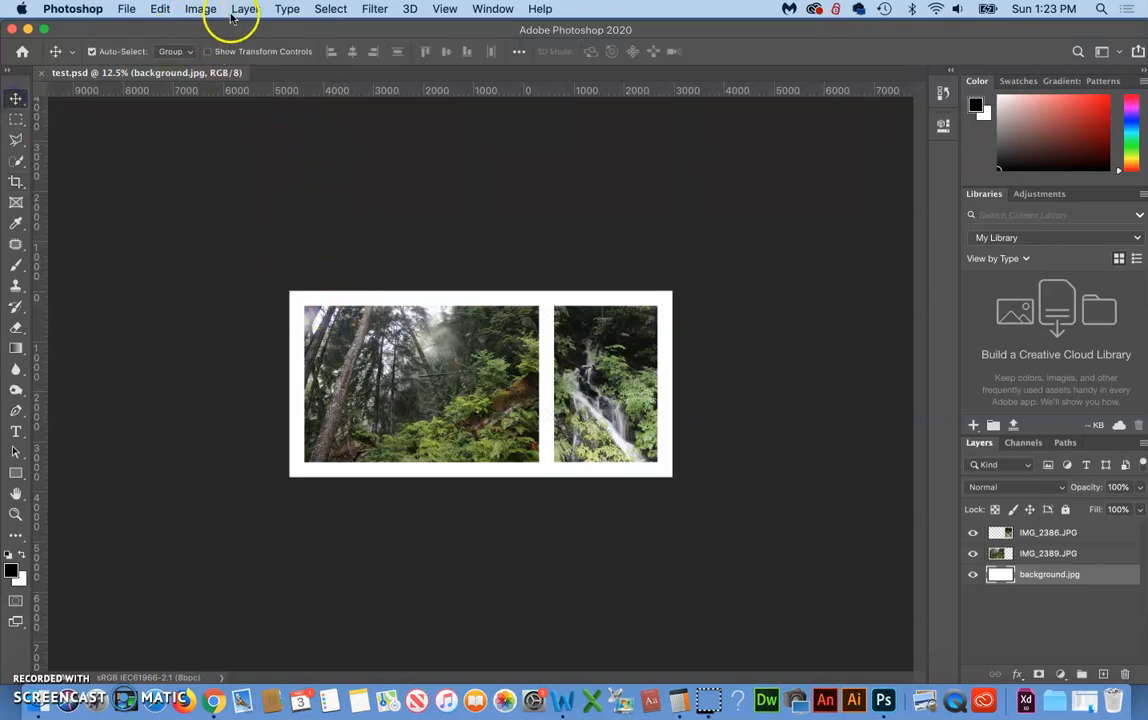
# Resize the composition to 80 inches wide with Resample on, after trying a width of 55 inches
pyautogui.click(200, 10)
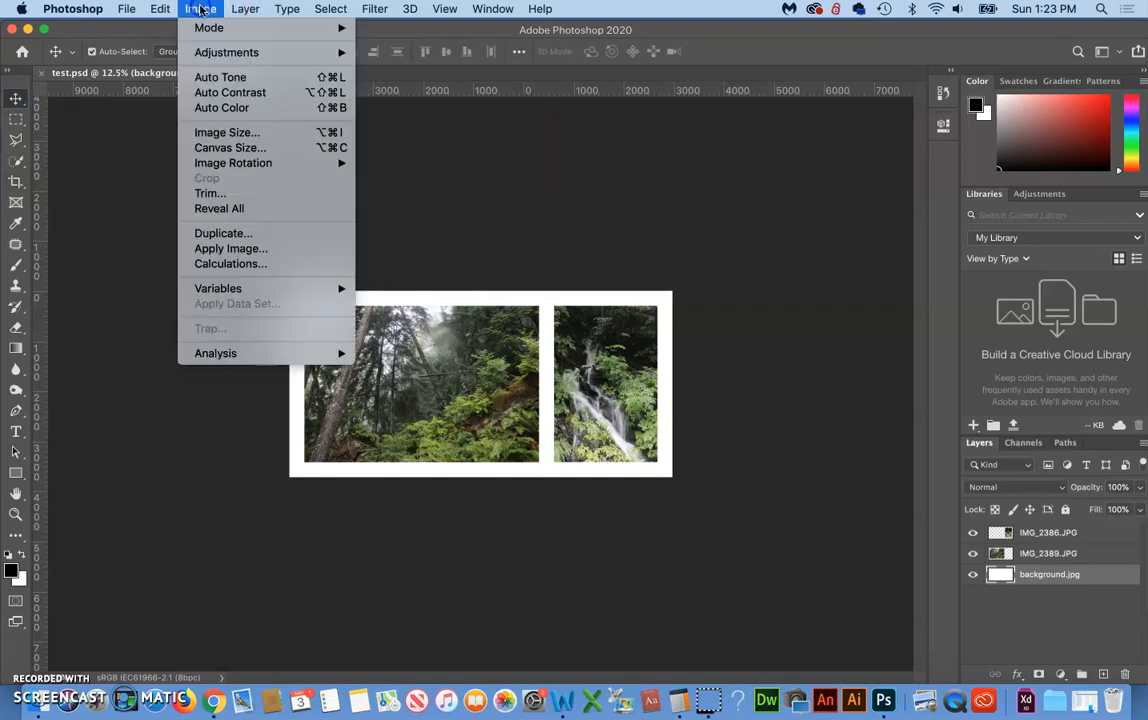
pyautogui.click(230, 133)
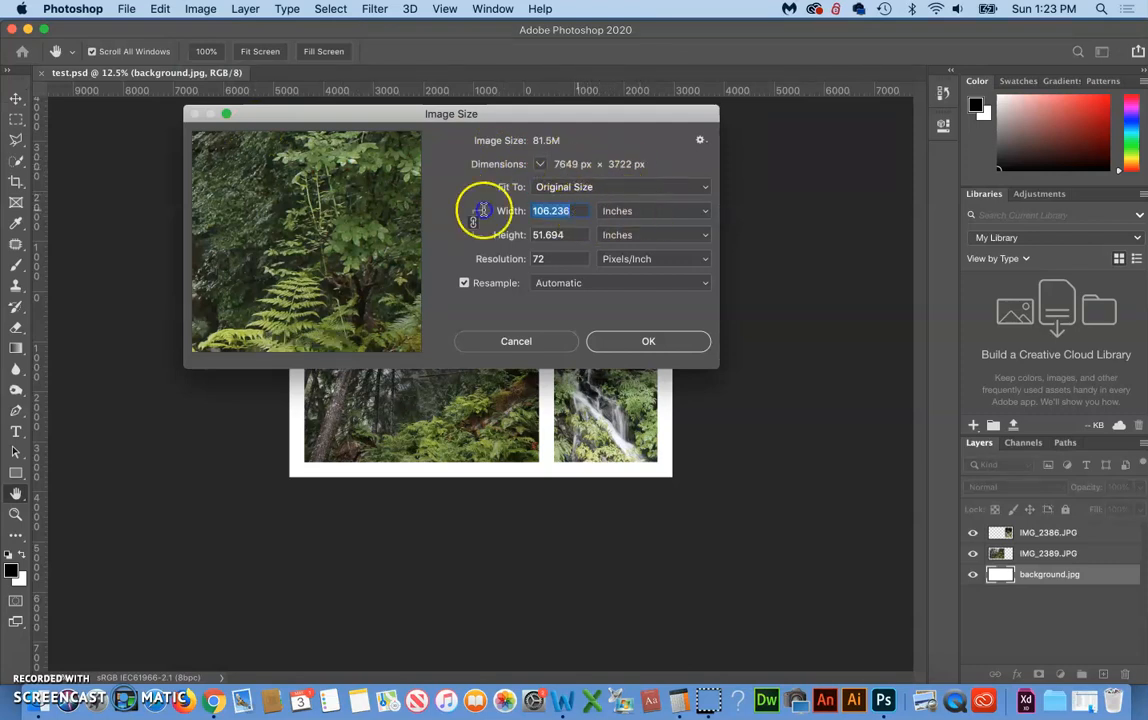
pyautogui.write('55')
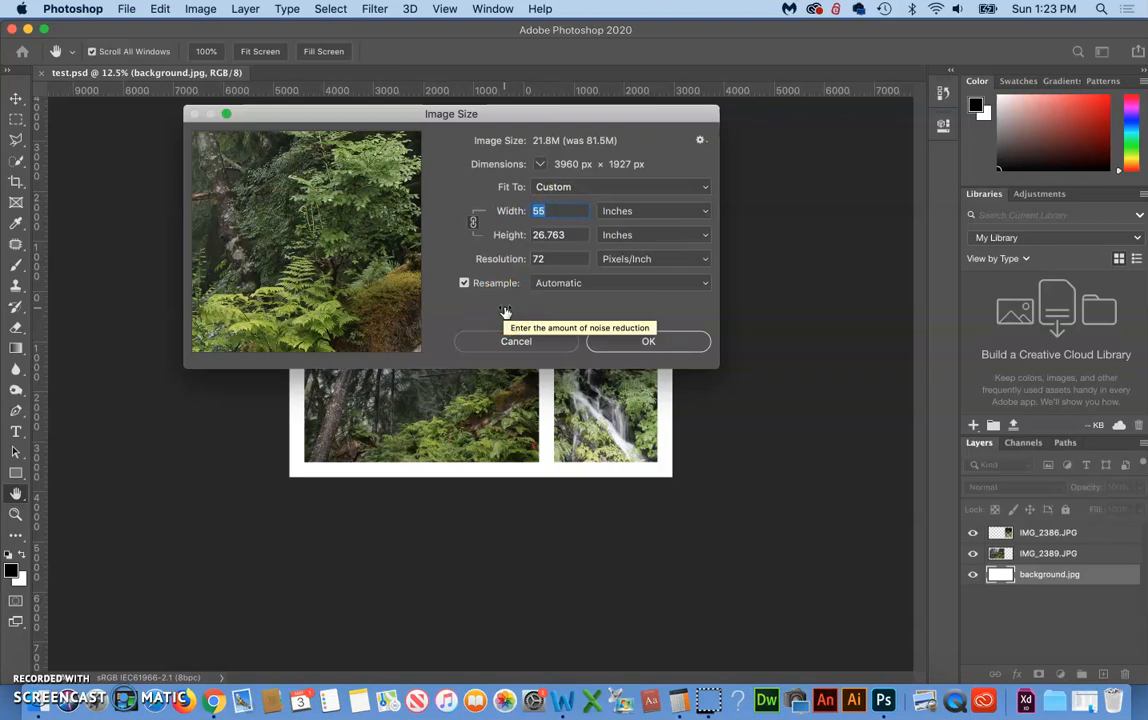
pyautogui.write('80')
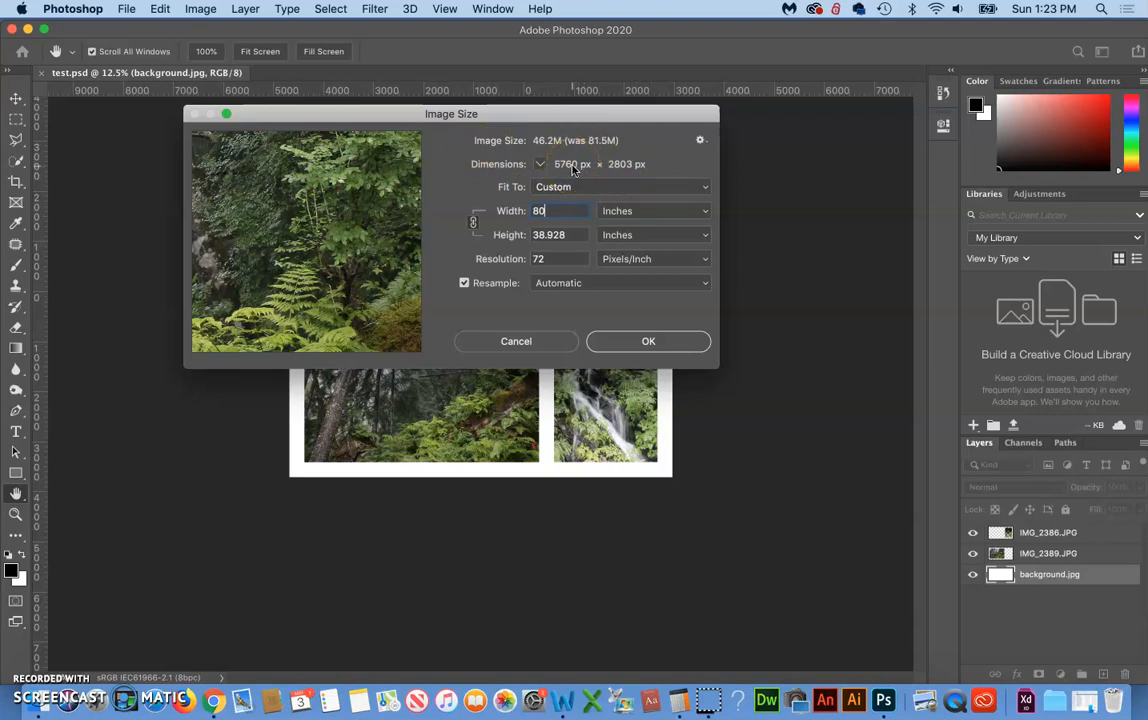
pyautogui.click(665, 341)
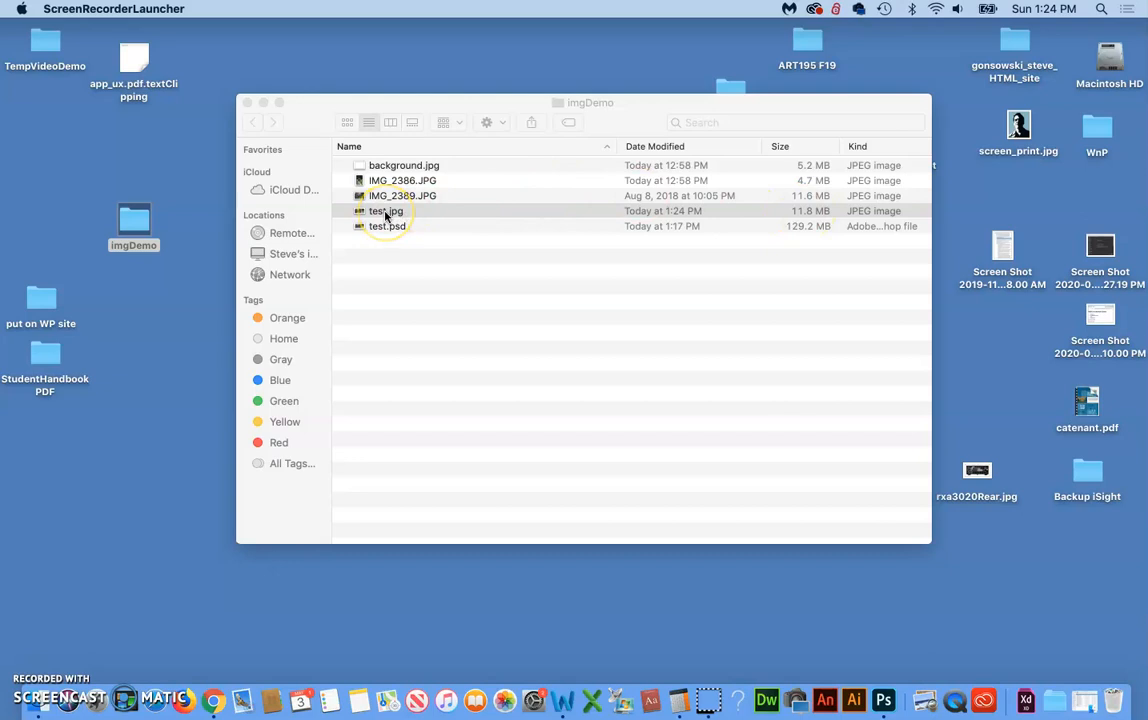
# Open test.jpg from the imgDemo folder in Photoshop and check its image size, pixel dimensions and color channels without changing them
pyautogui.moveTo(377, 212); pyautogui.dragTo(882, 700)
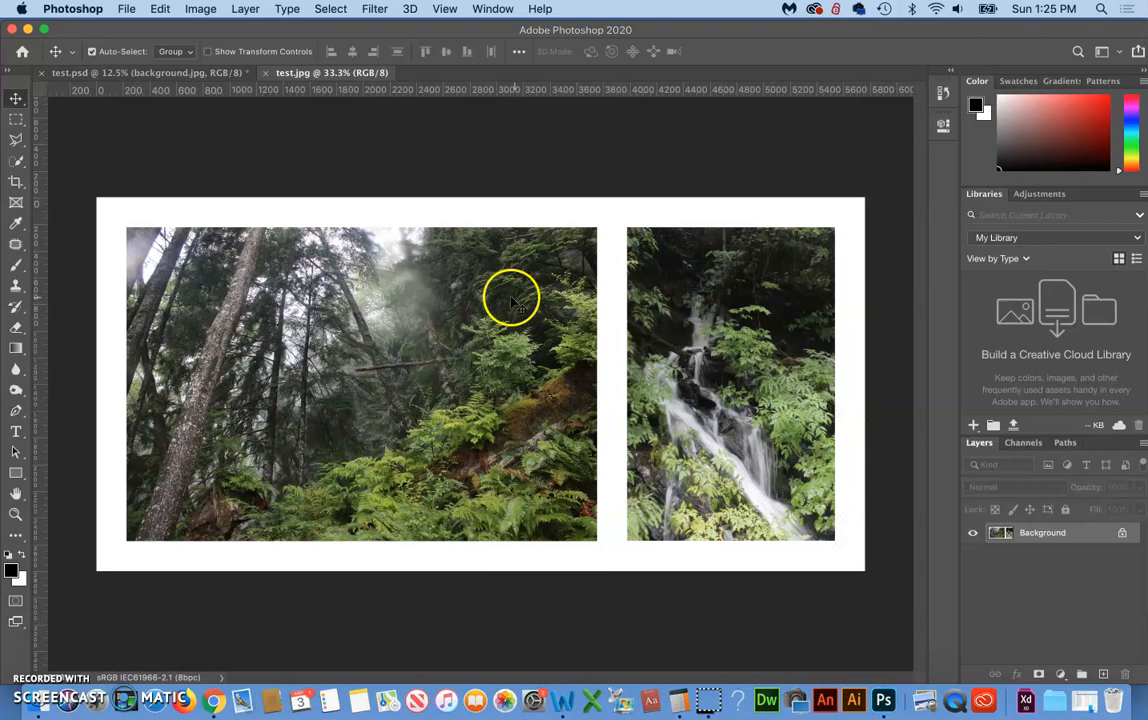
pyautogui.click(197, 10)
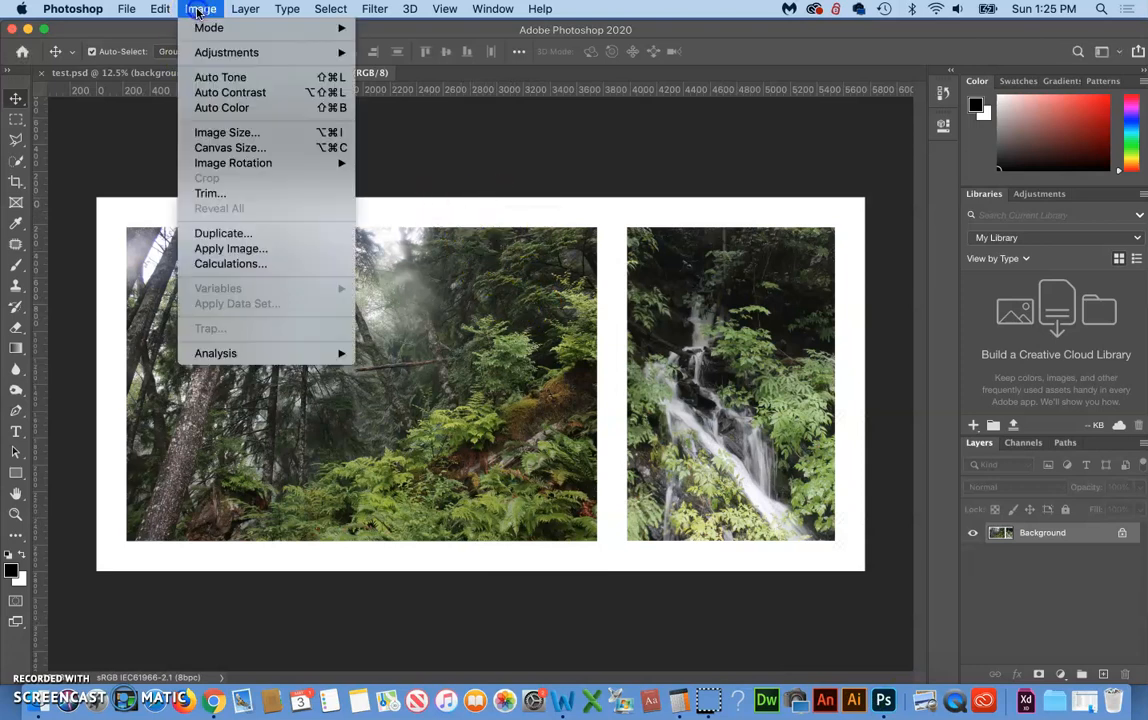
pyautogui.click(223, 132)
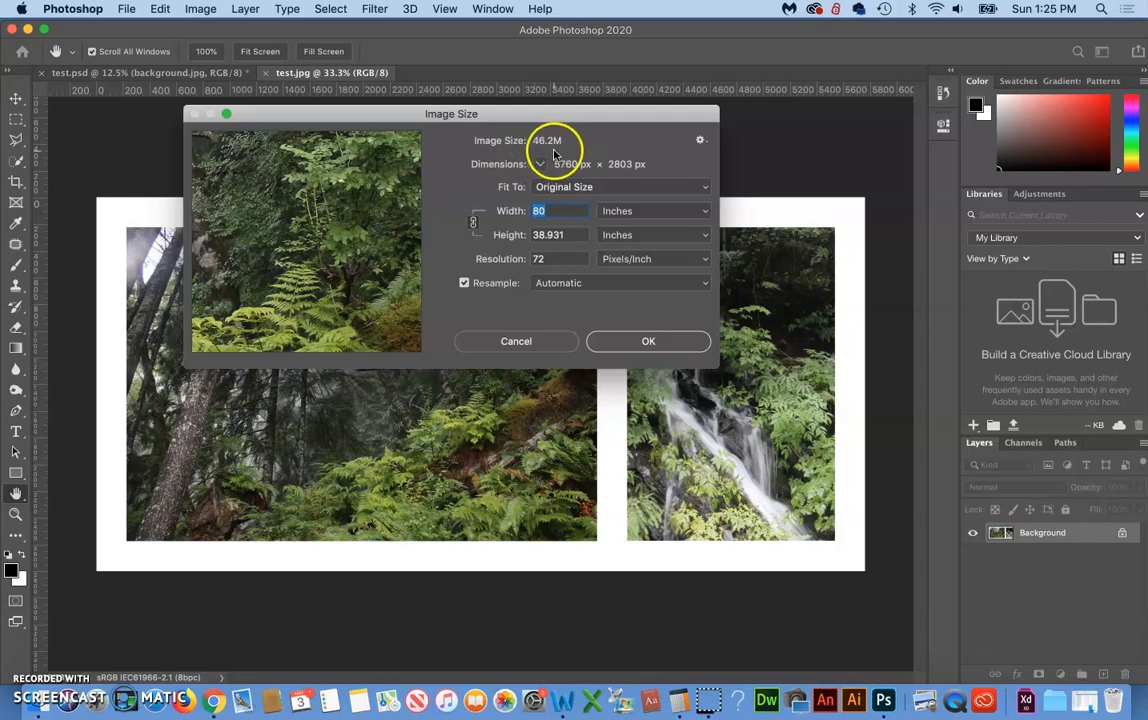
pyautogui.click(1023, 444)
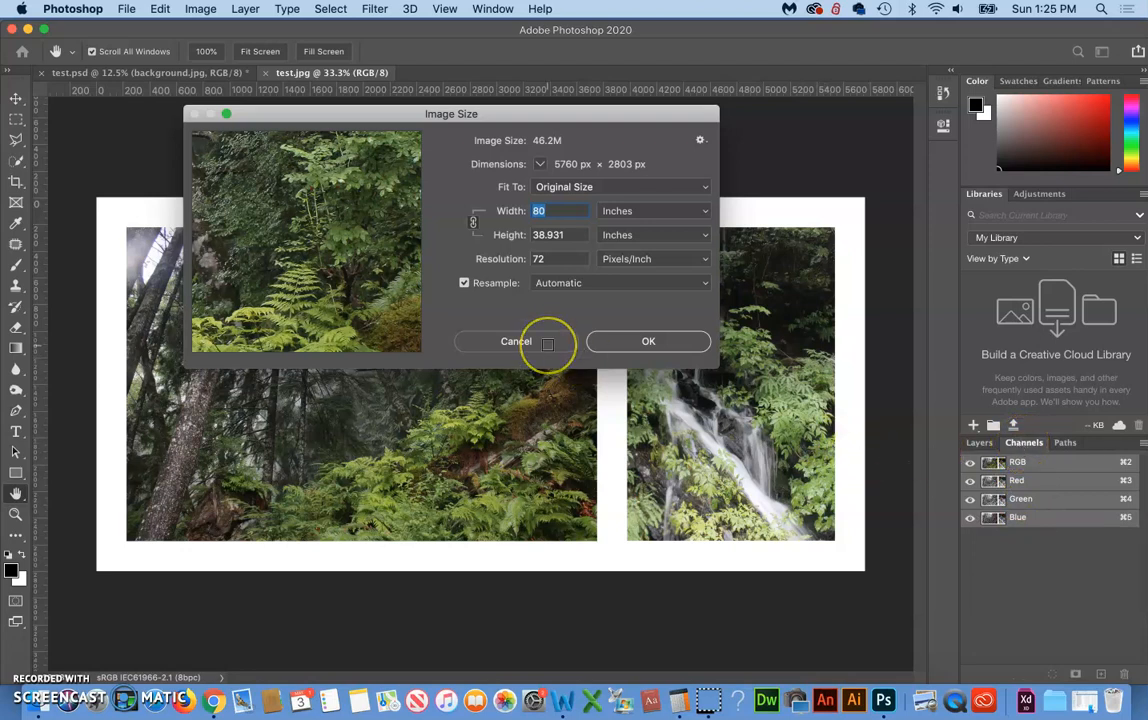
pyautogui.click(687, 340)
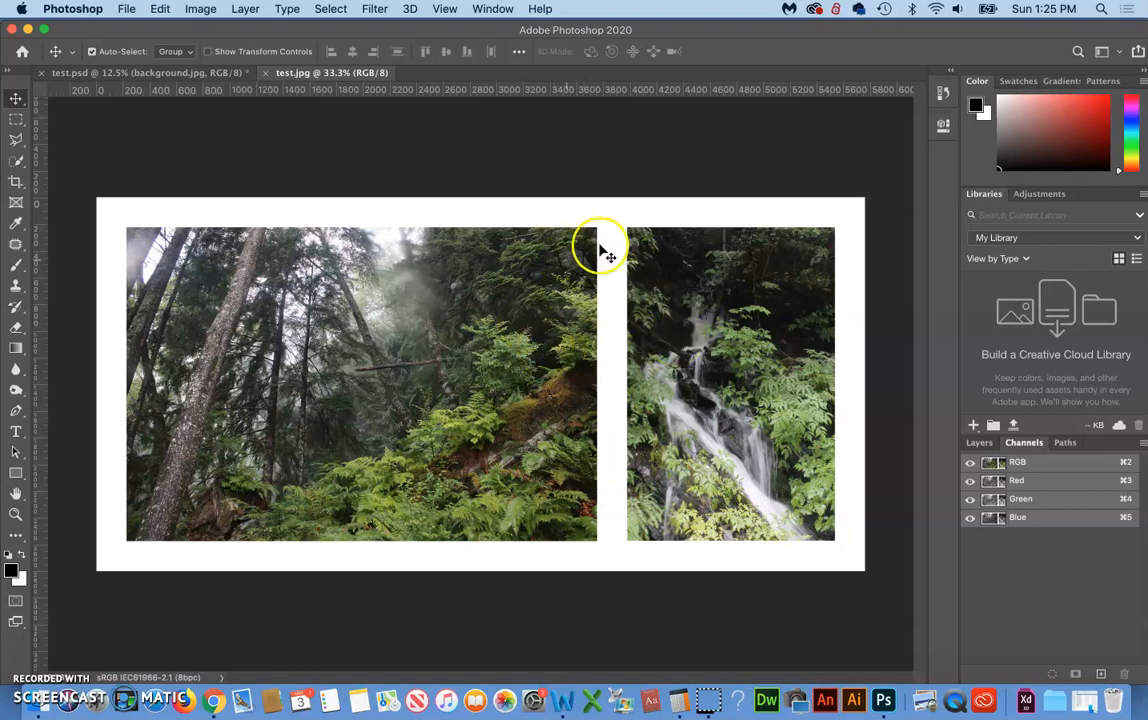
# Switch to the Combining Images in Ps.docx notes in Word to review the workflow points
pyautogui.click(565, 702)
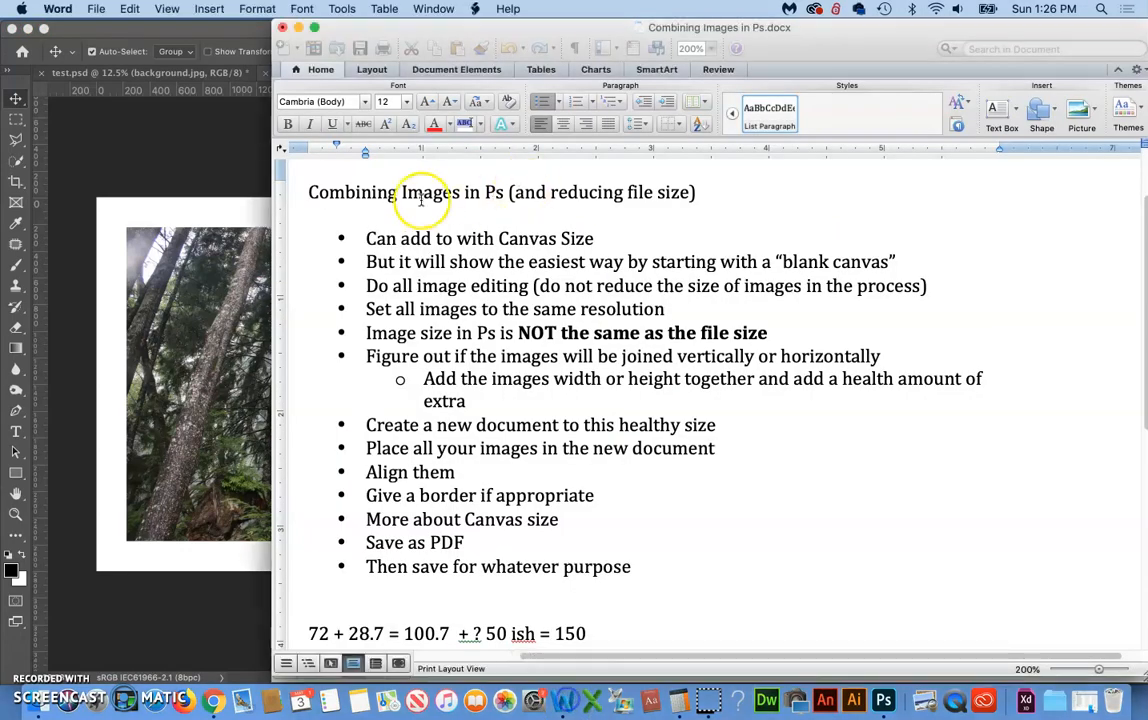